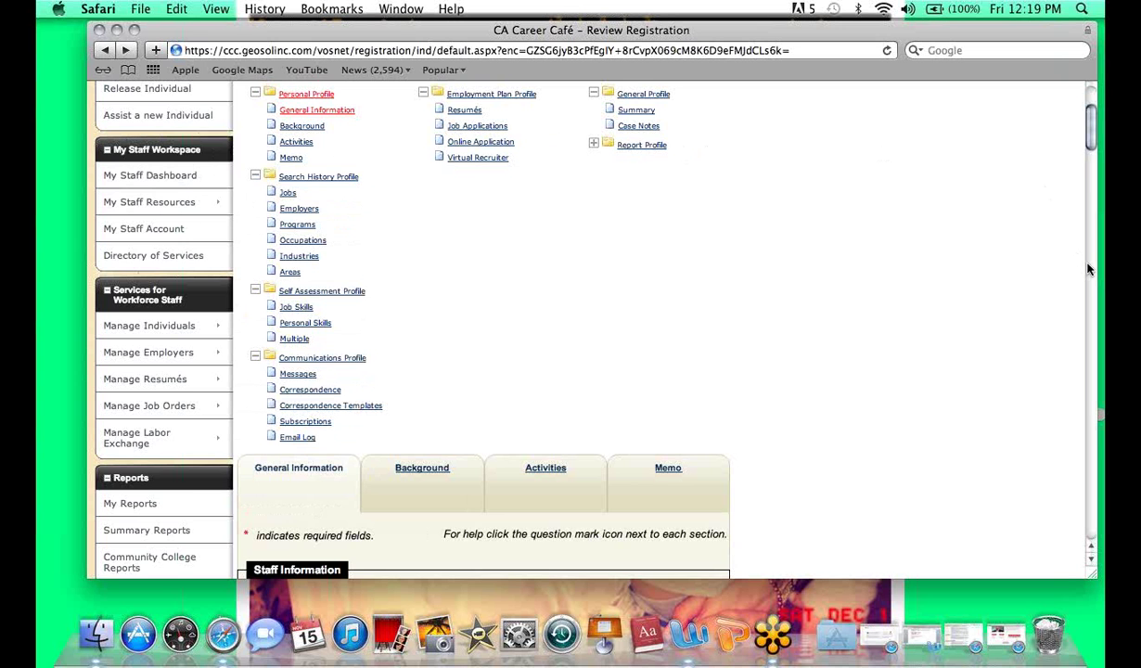
Review the individual's general information, from the staff and login details down to the name and residential address.
scroll(1089, 269, down, 2)
scroll(1088, 269, down, 10)
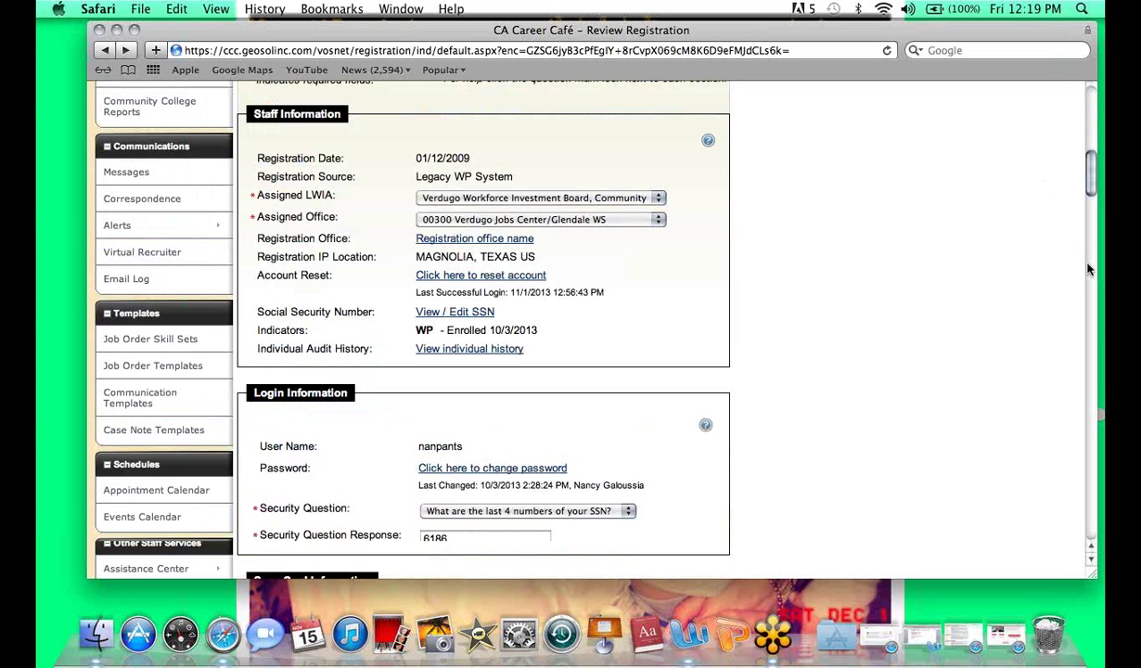
scroll(1091, 406, down, 10)
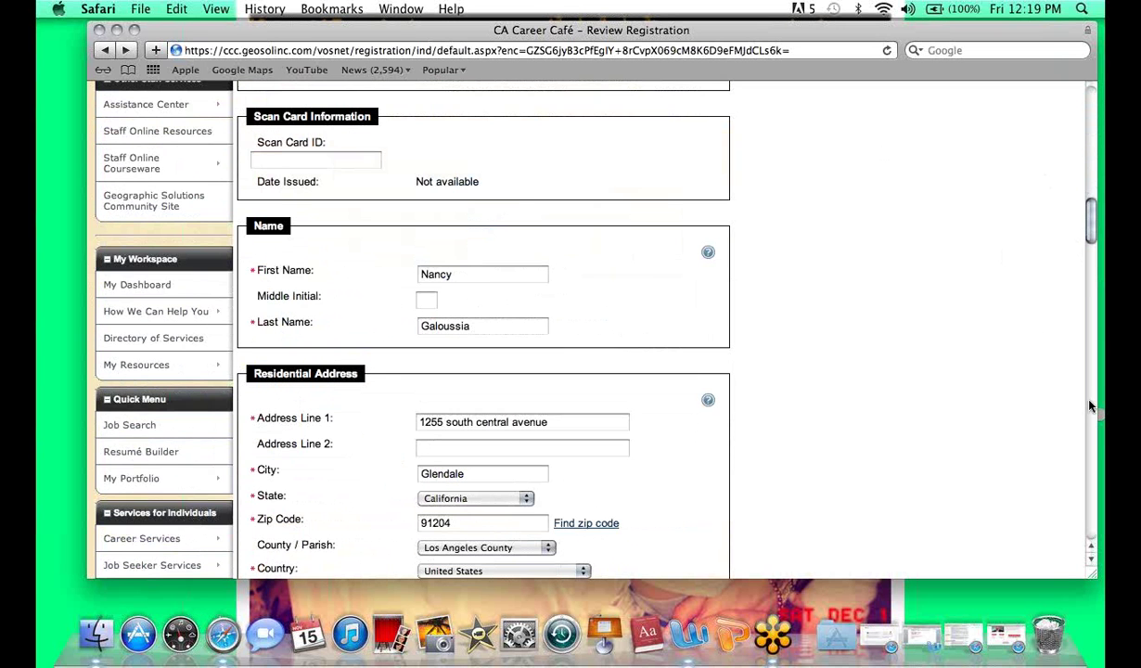
Open the managed individual's My Workspace dashboard and examine its services, messages, employment plan, calendar and labor market widgets.
click(136, 264)
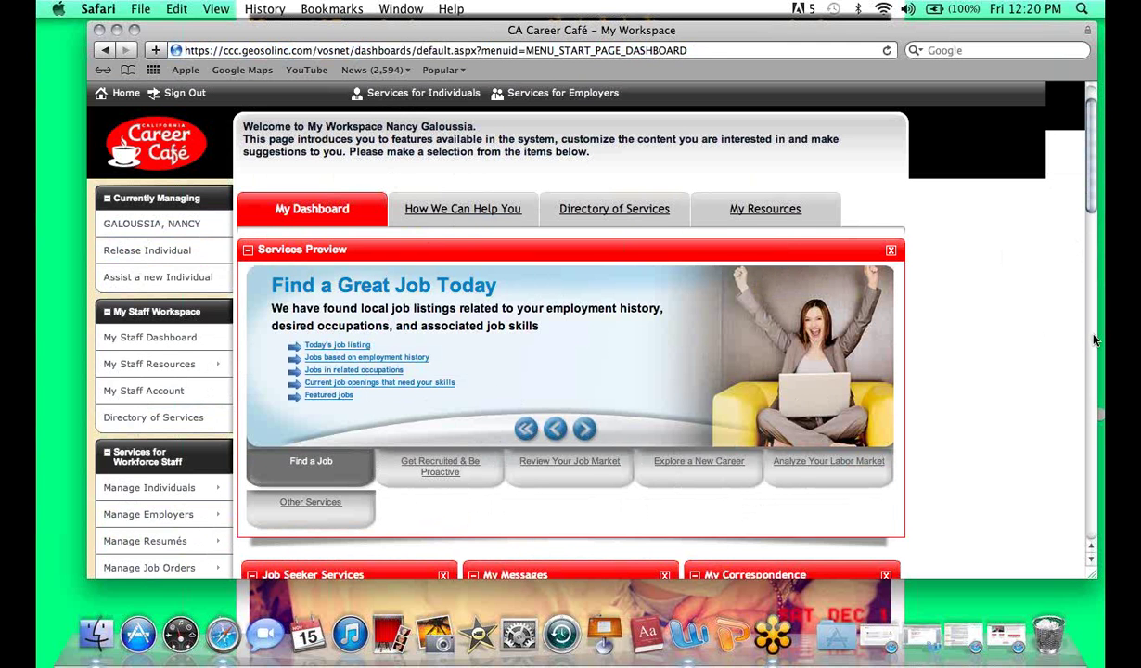
scroll(1095, 340, down, 1)
scroll(1094, 340, down, 1)
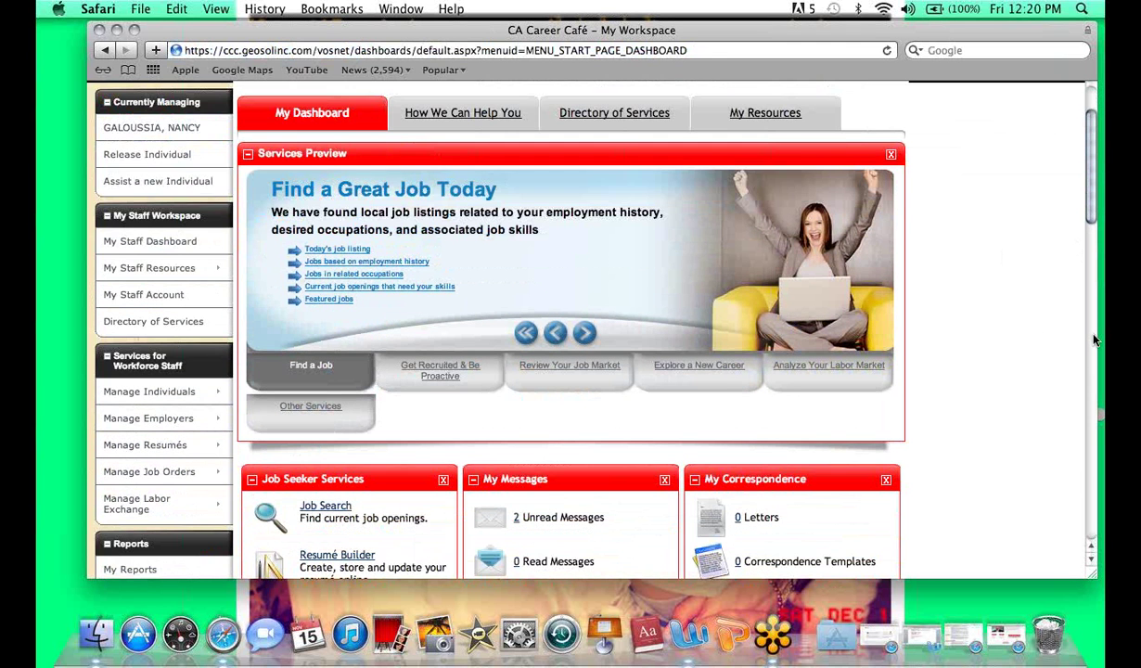
scroll(1094, 316, down, 7)
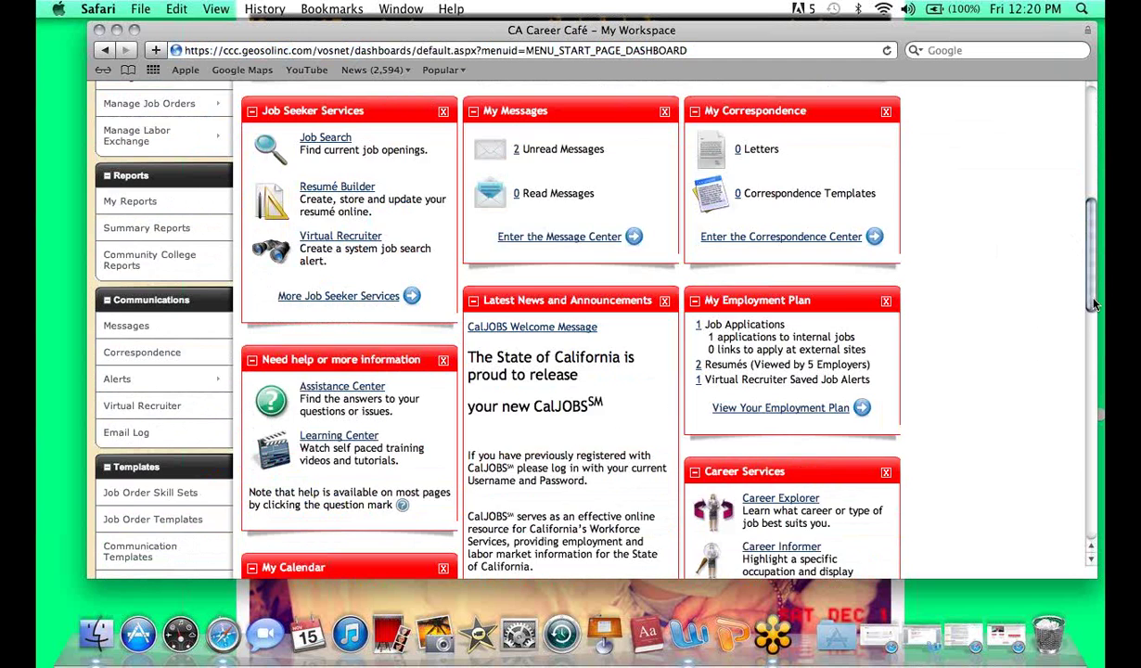
scroll(601, 307, up, 6)
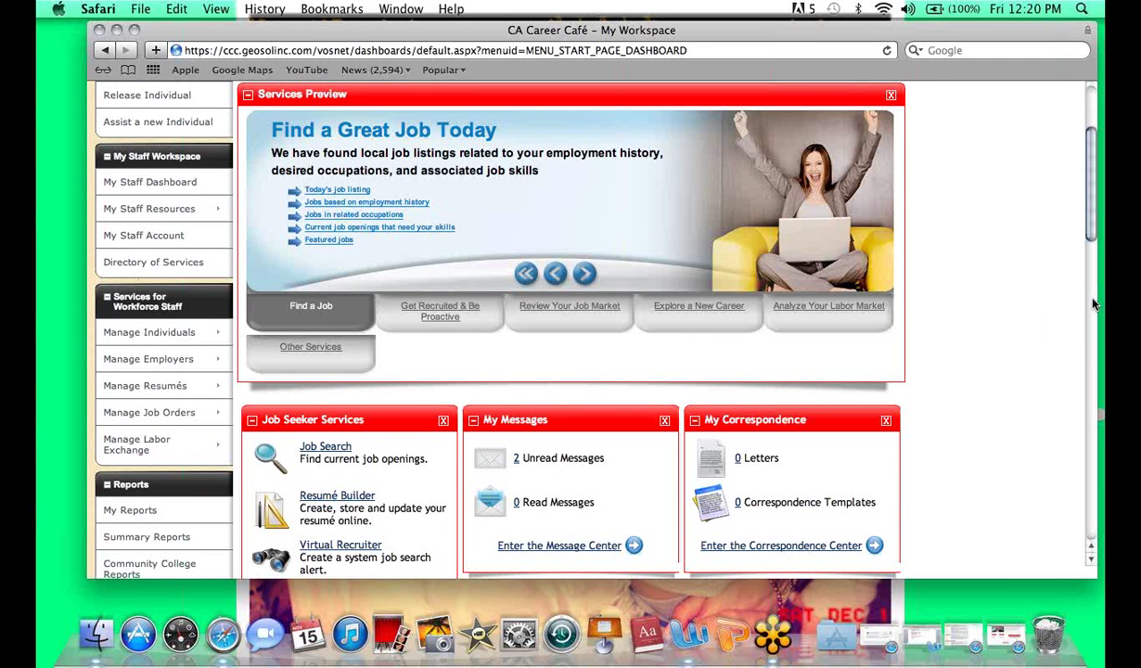
scroll(1093, 303, down, 2)
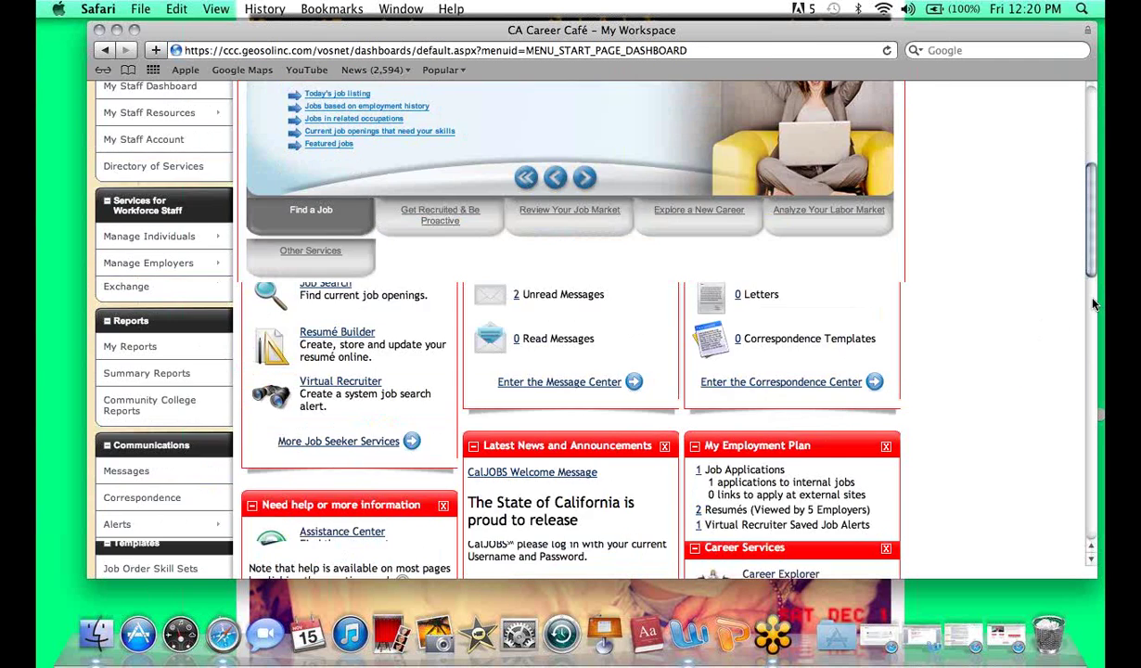
scroll(1093, 303, down, 5)
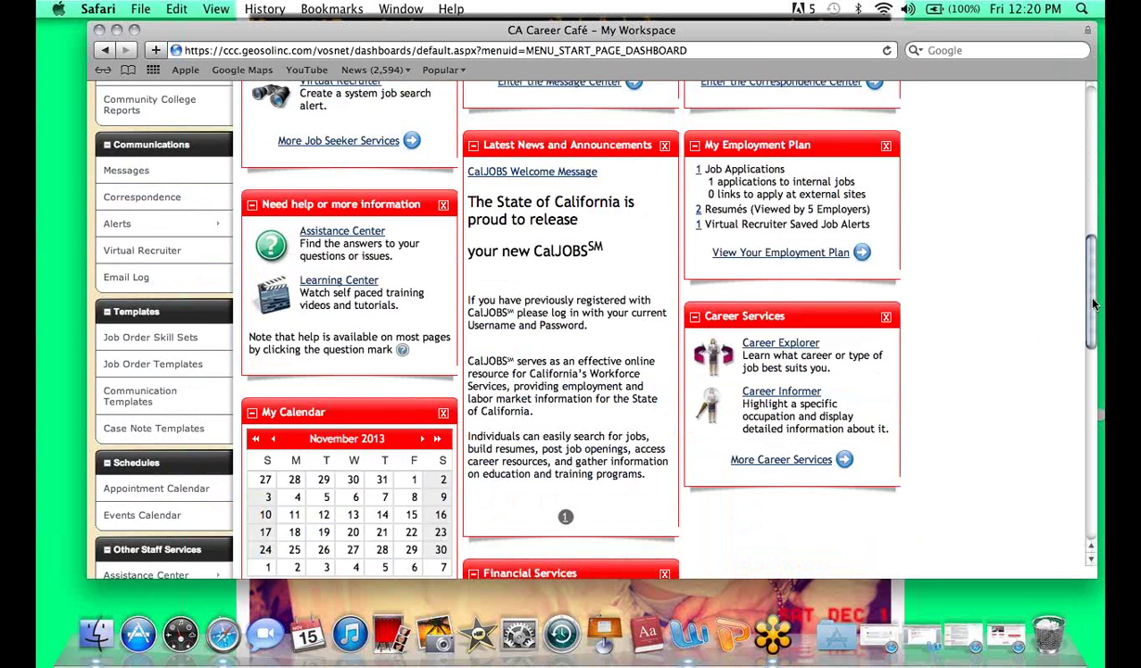
scroll(1093, 303, down, 4)
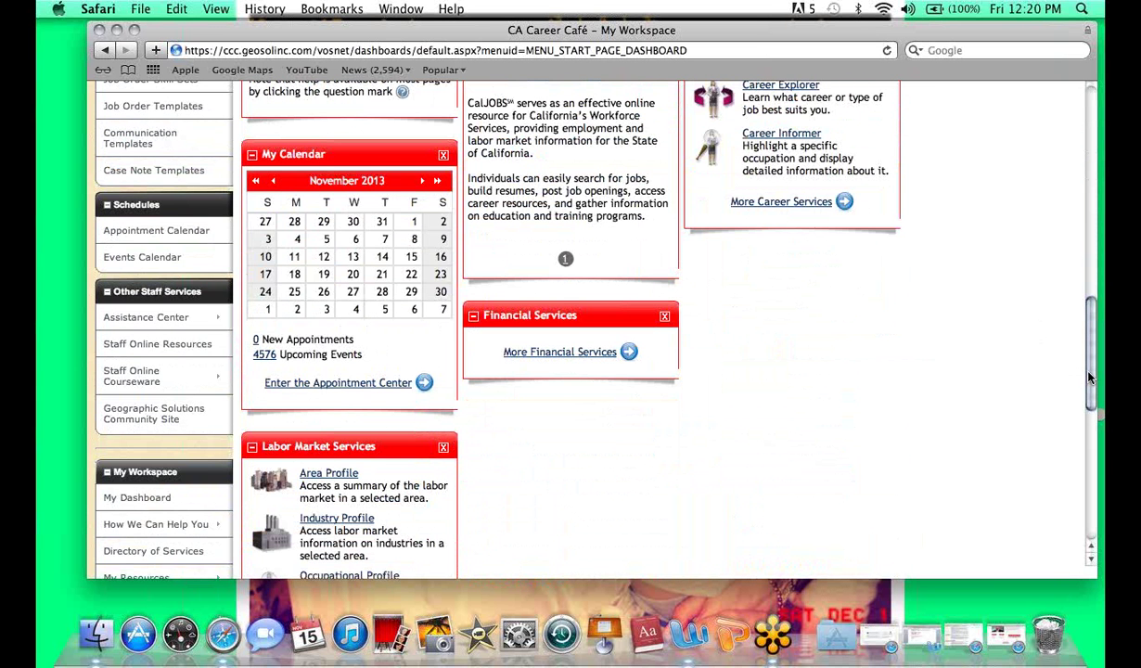
drag(1089, 389, 1063, 165)
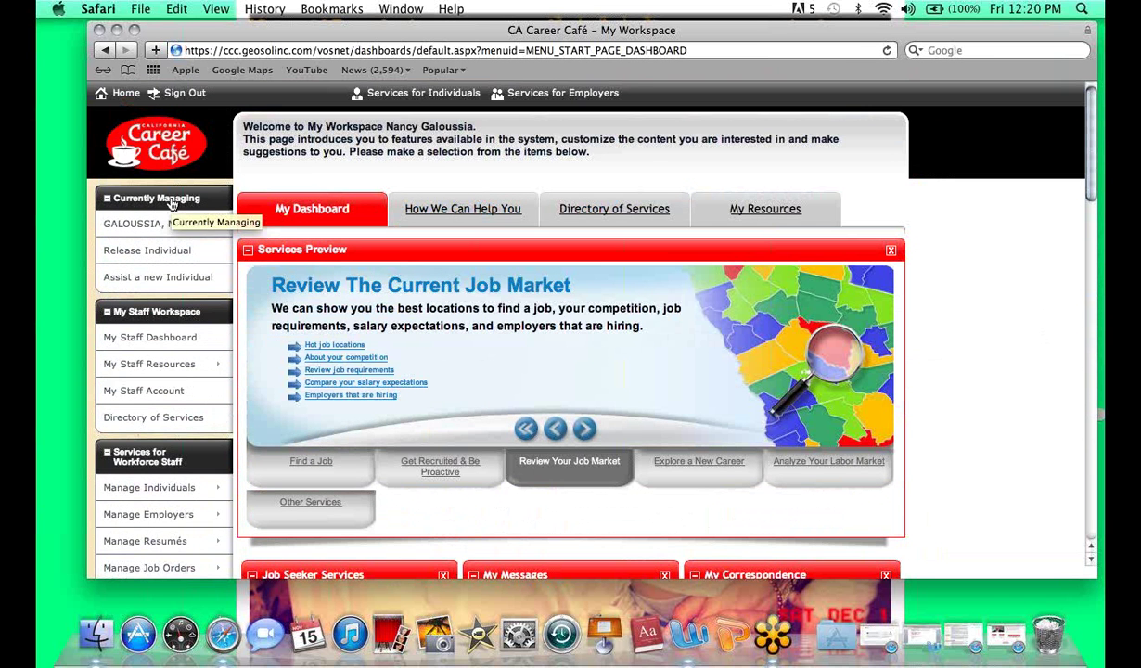
Open My Staff Dashboard and examine its widgets along with the communications, templates and schedules options.
click(151, 336)
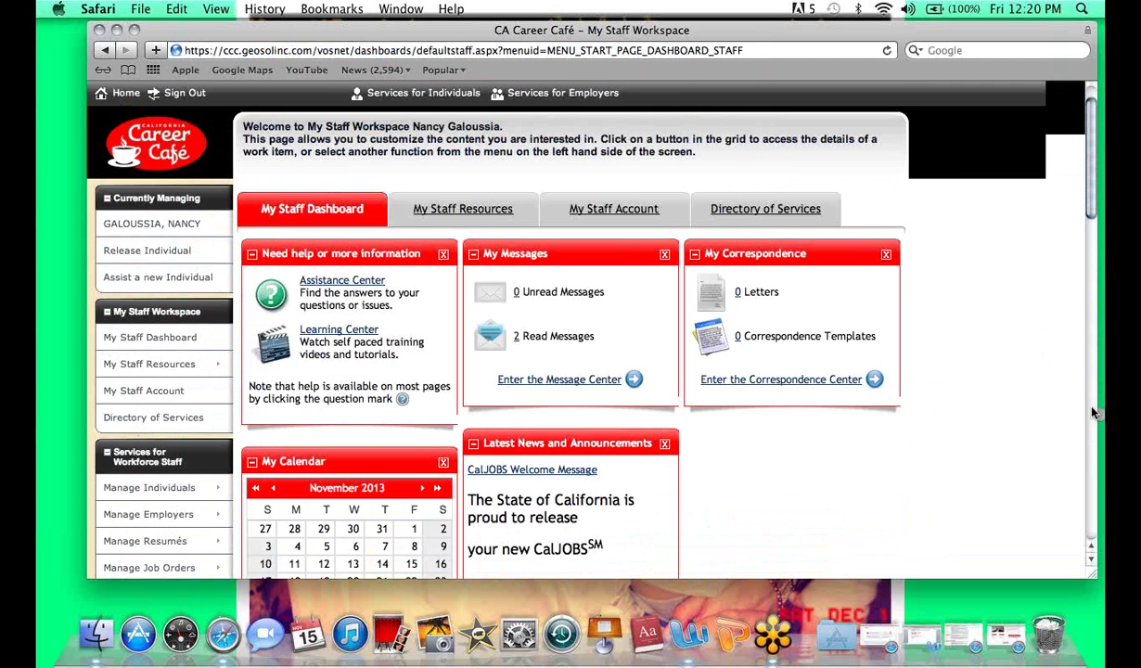
scroll(1094, 413, down, 4)
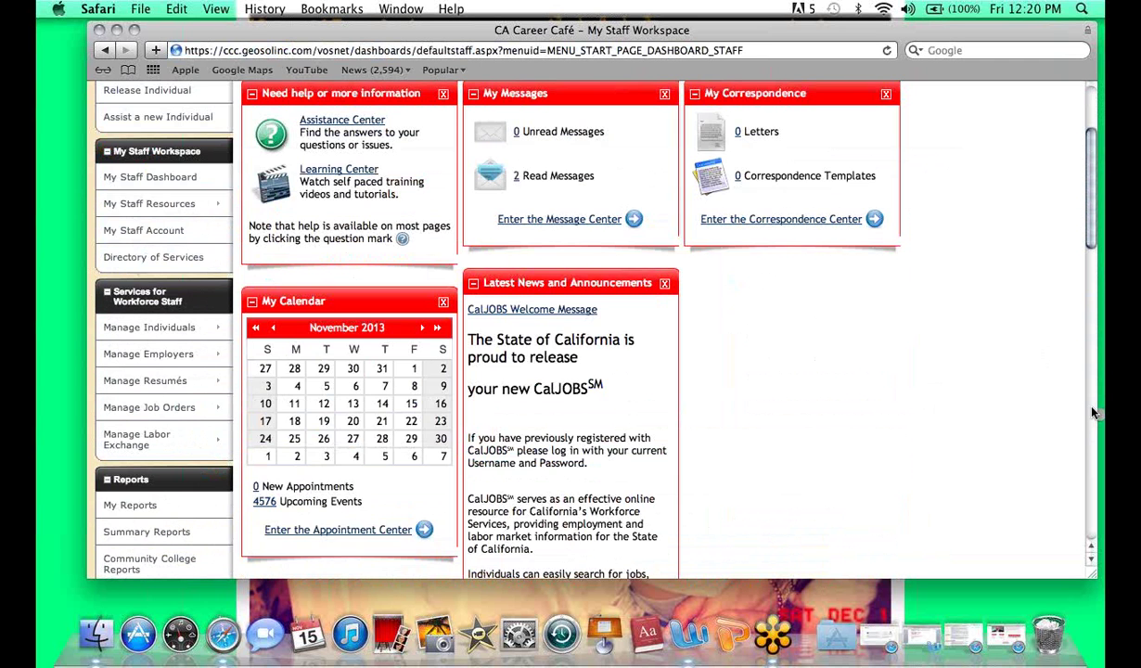
scroll(1093, 413, down, 8)
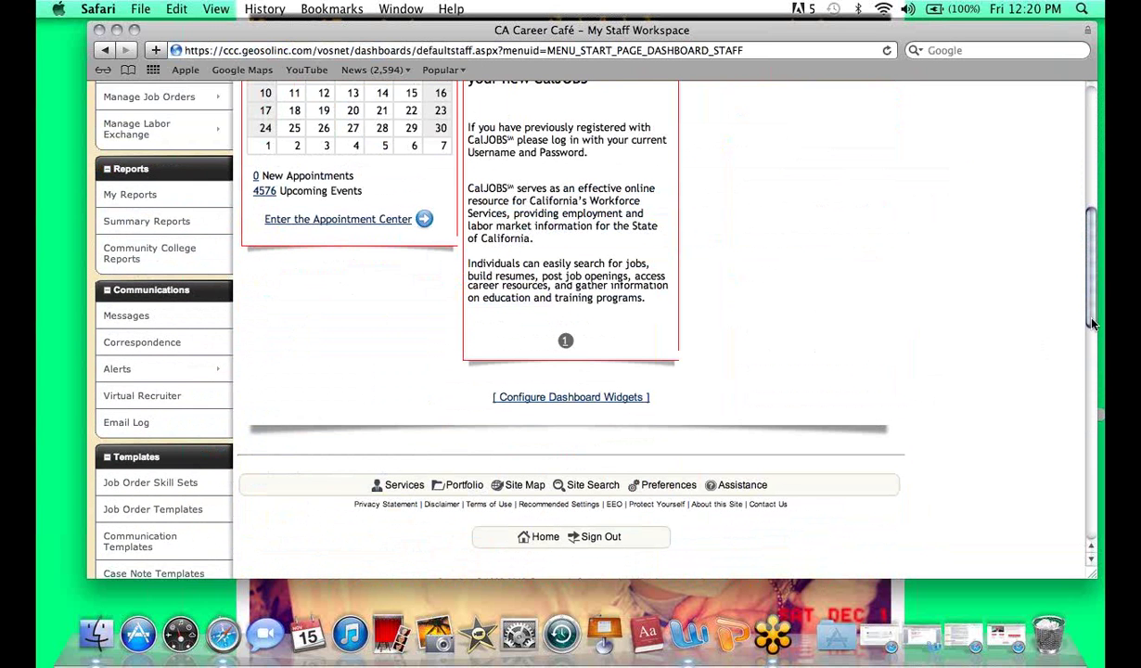
scroll(1092, 323, down, 1)
scroll(1093, 327, down, 2)
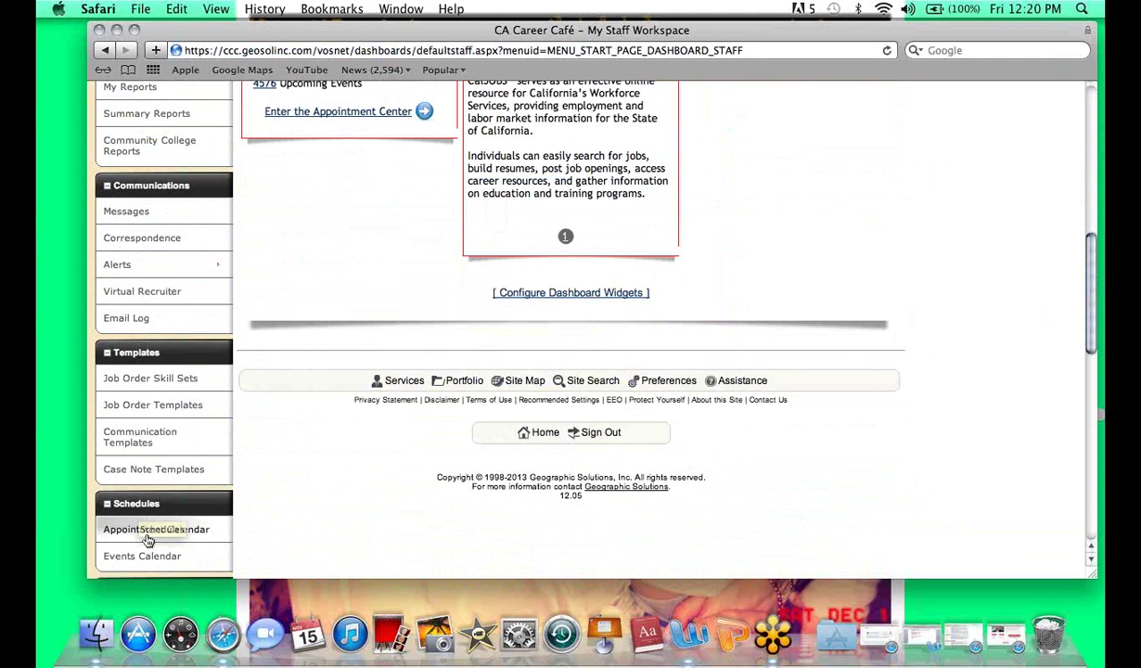
Open the Events Calendar and bring its filter criteria and monthly calendar into view.
click(145, 556)
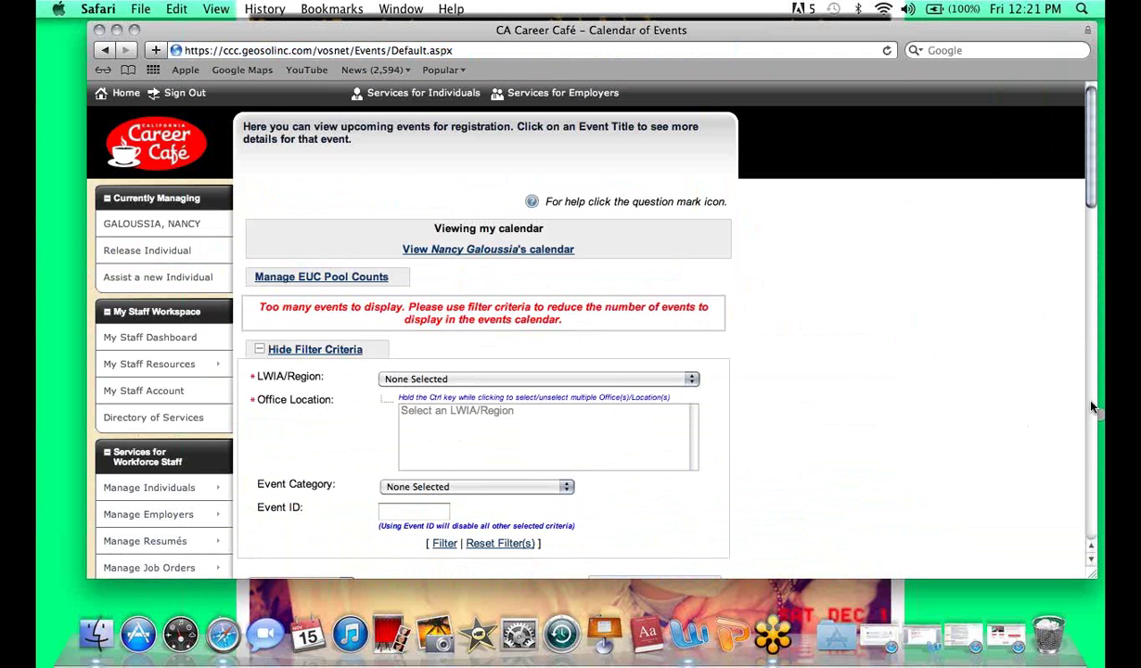
scroll(1093, 407, down, 10)
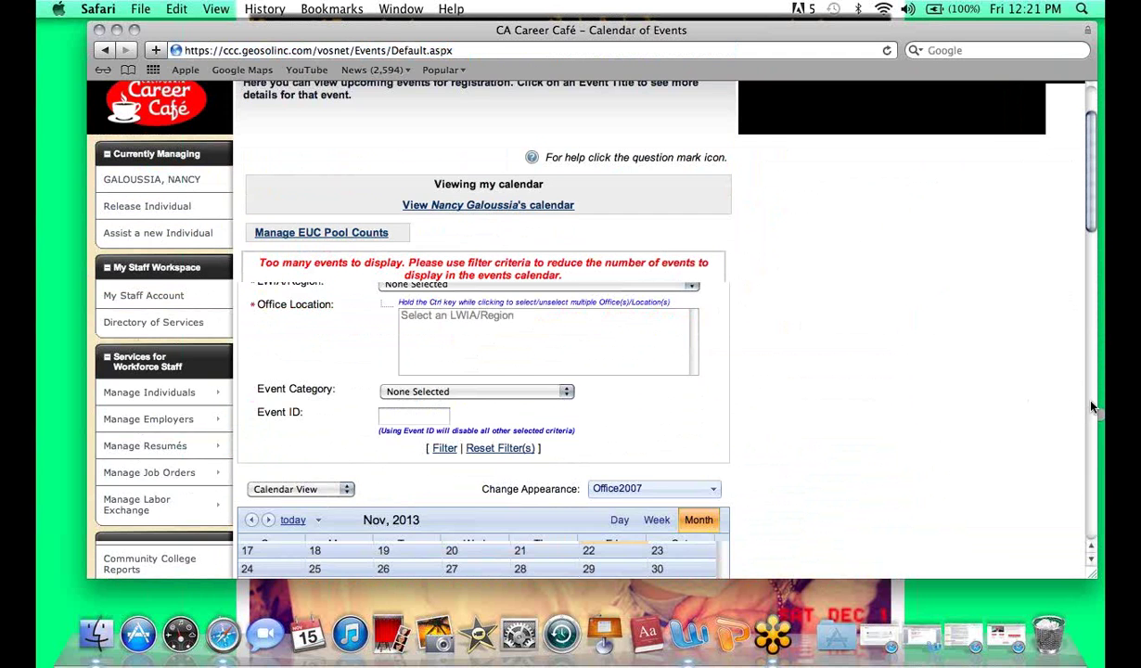
drag(1092, 314, 1081, 214)
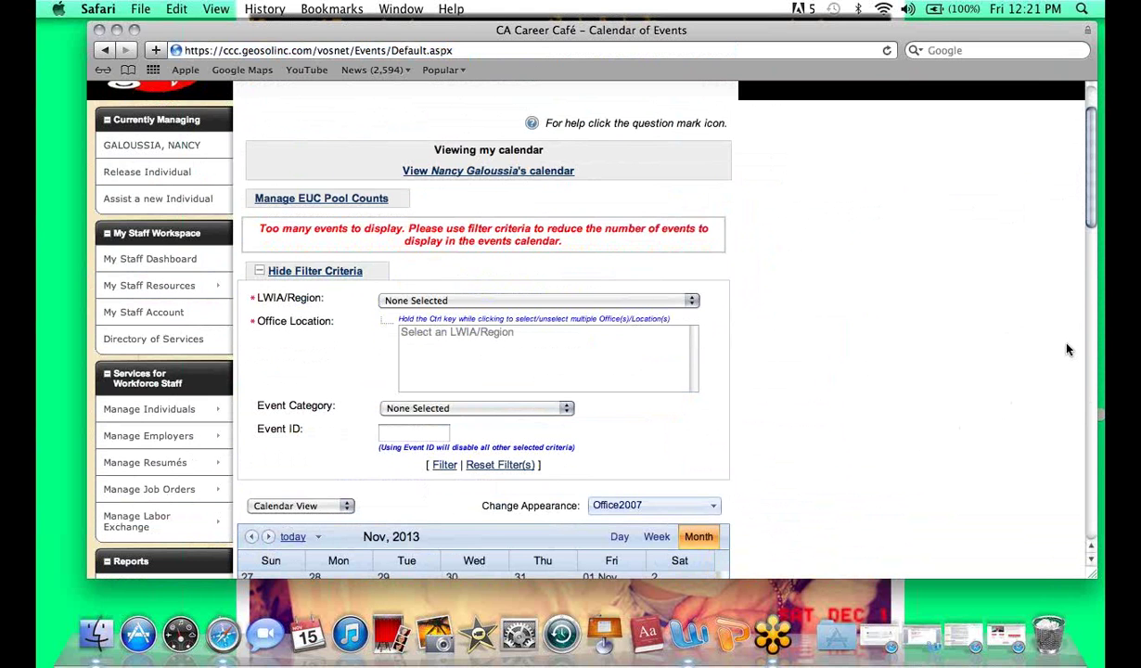
click(1093, 561)
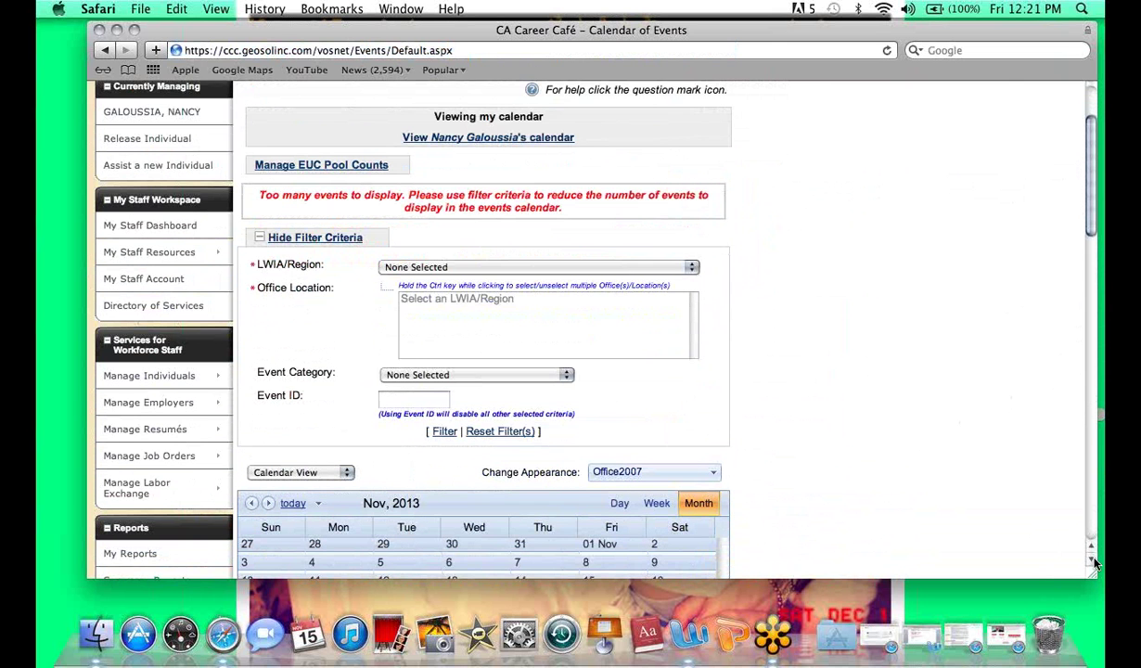
click(1092, 560)
click(1093, 560)
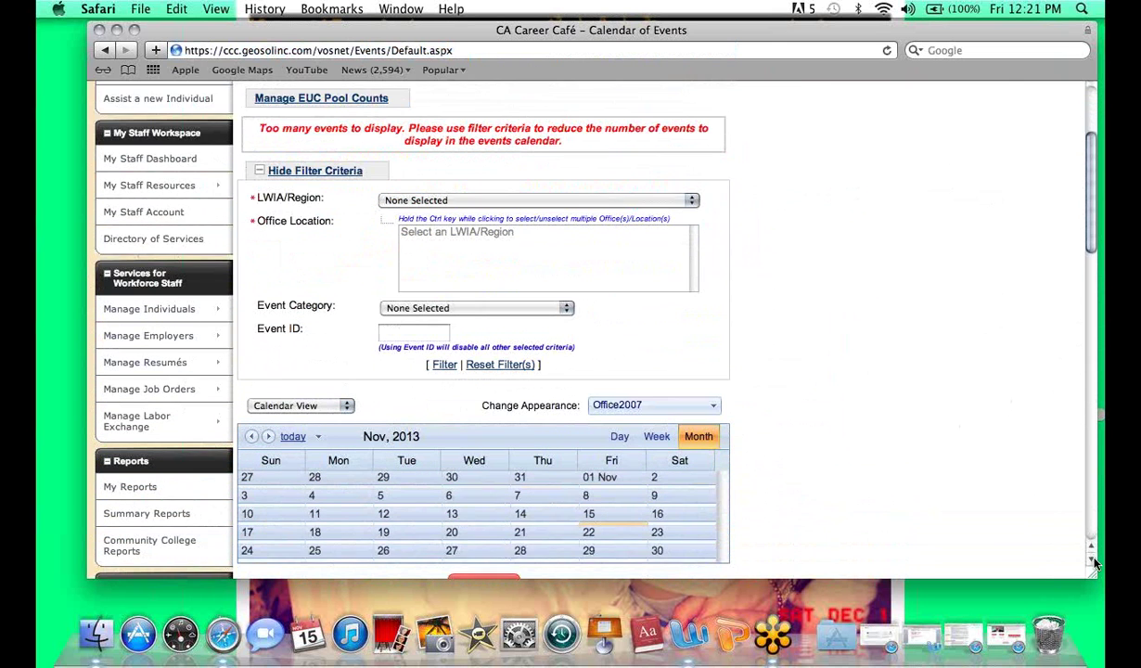
click(1093, 560)
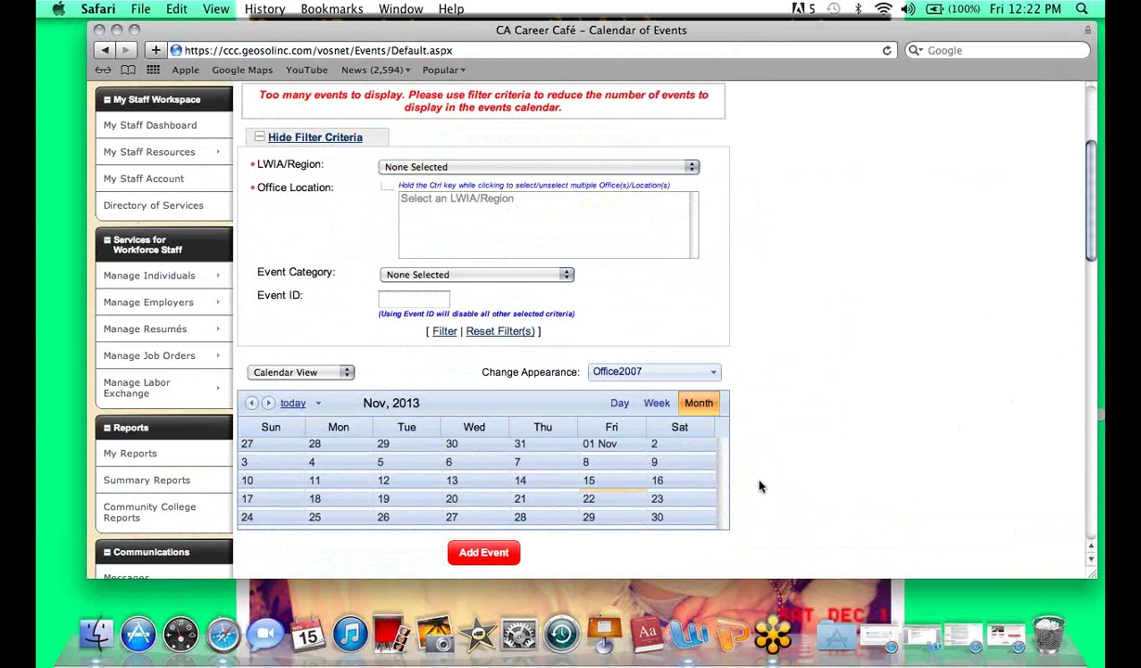
Filter the events by the Verdugo Workforce Investment Board region and the office 00300 Verdugo Jobs Center/Glendale WS.
click(408, 462)
click(549, 170)
mouse_move(516, 638)
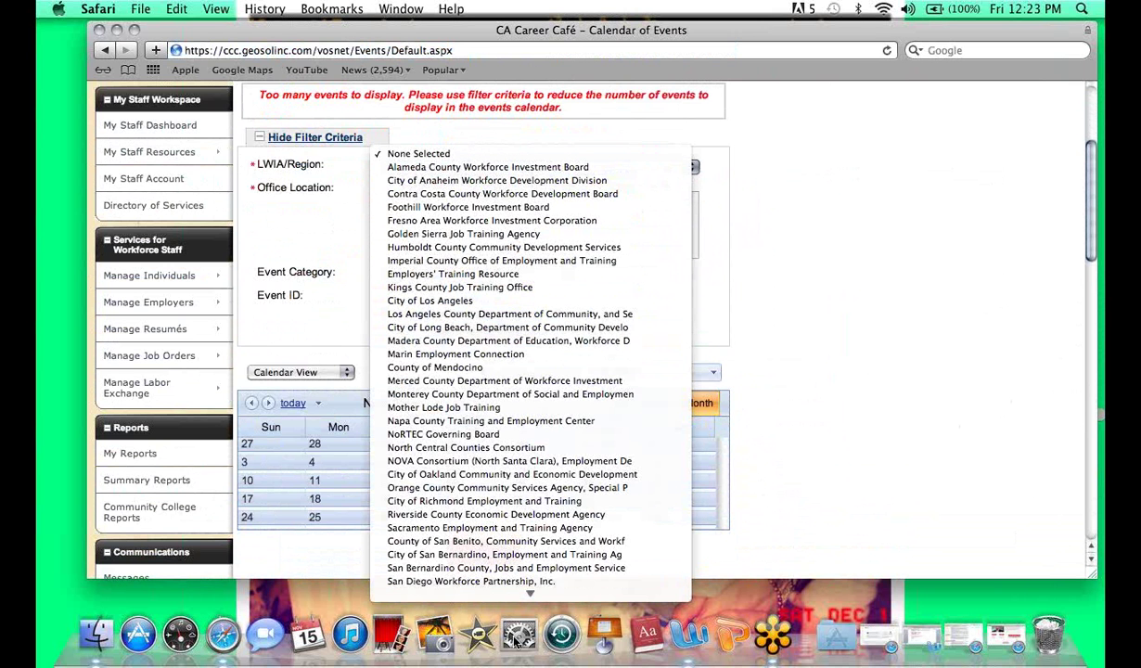
mouse_move(519, 594)
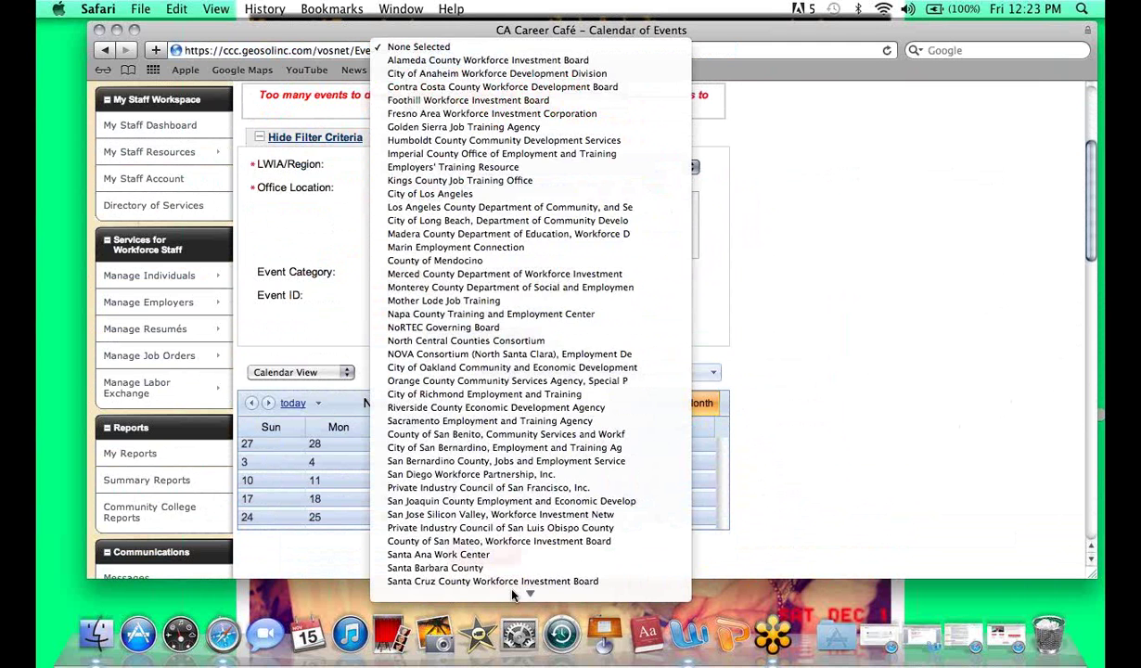
scroll(524, 452, down, 5)
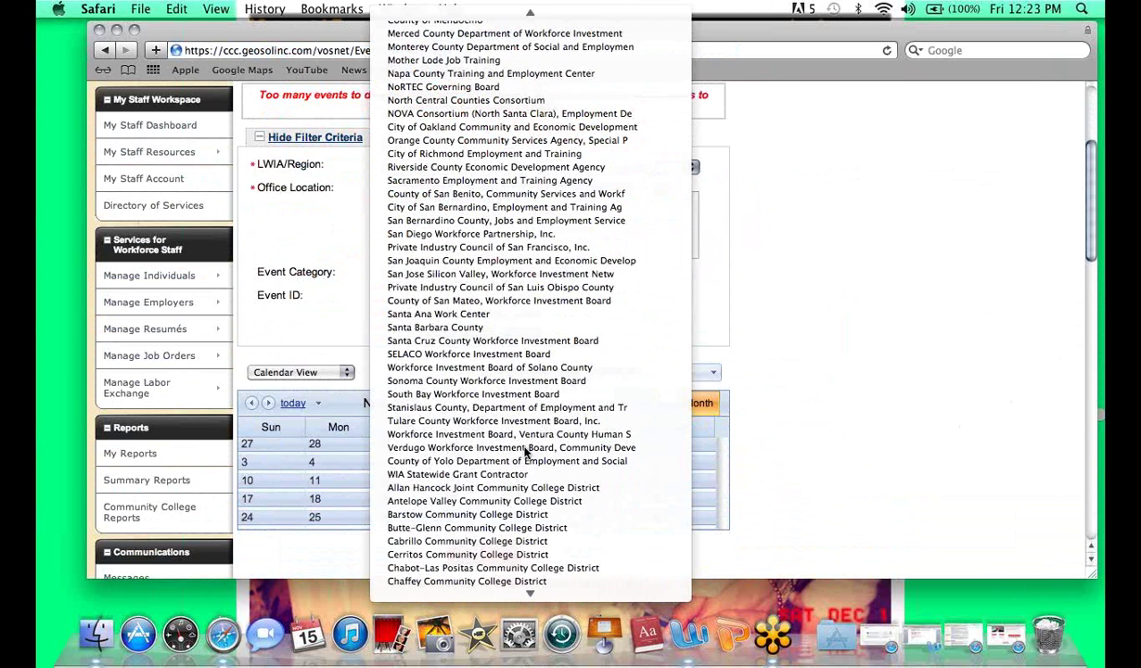
click(524, 447)
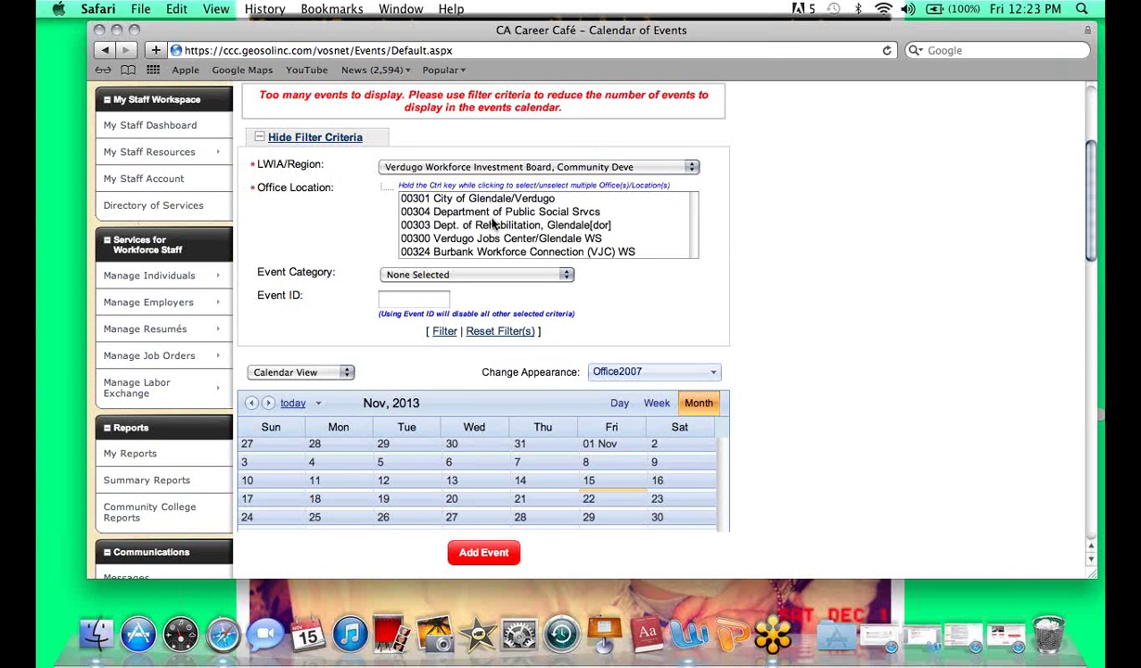
click(490, 240)
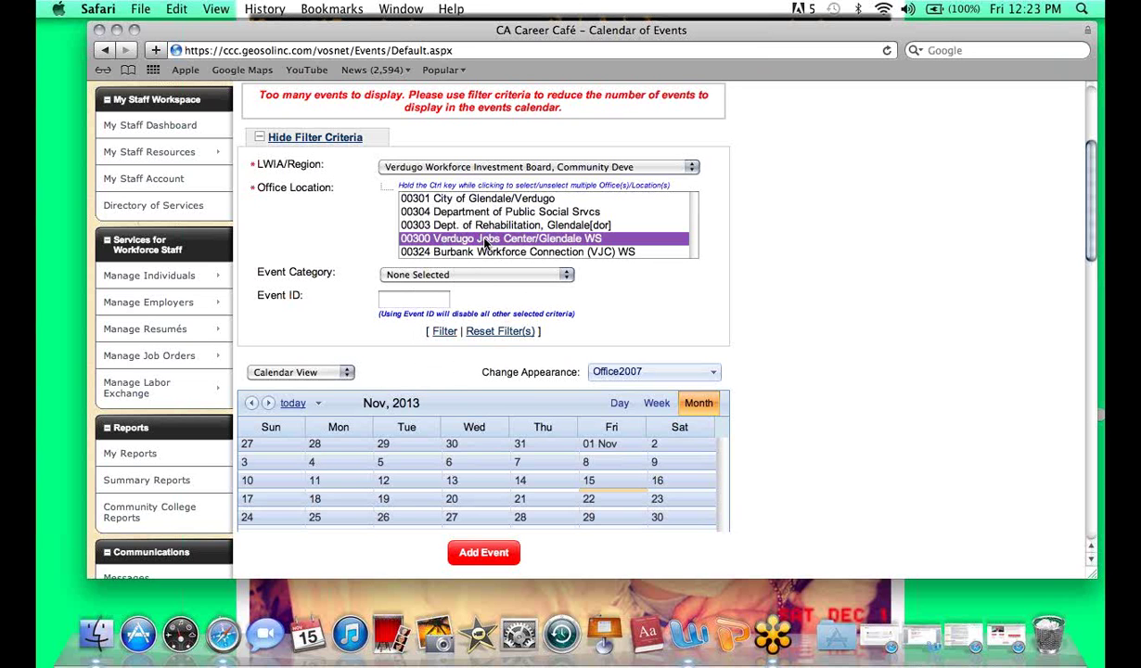
click(511, 276)
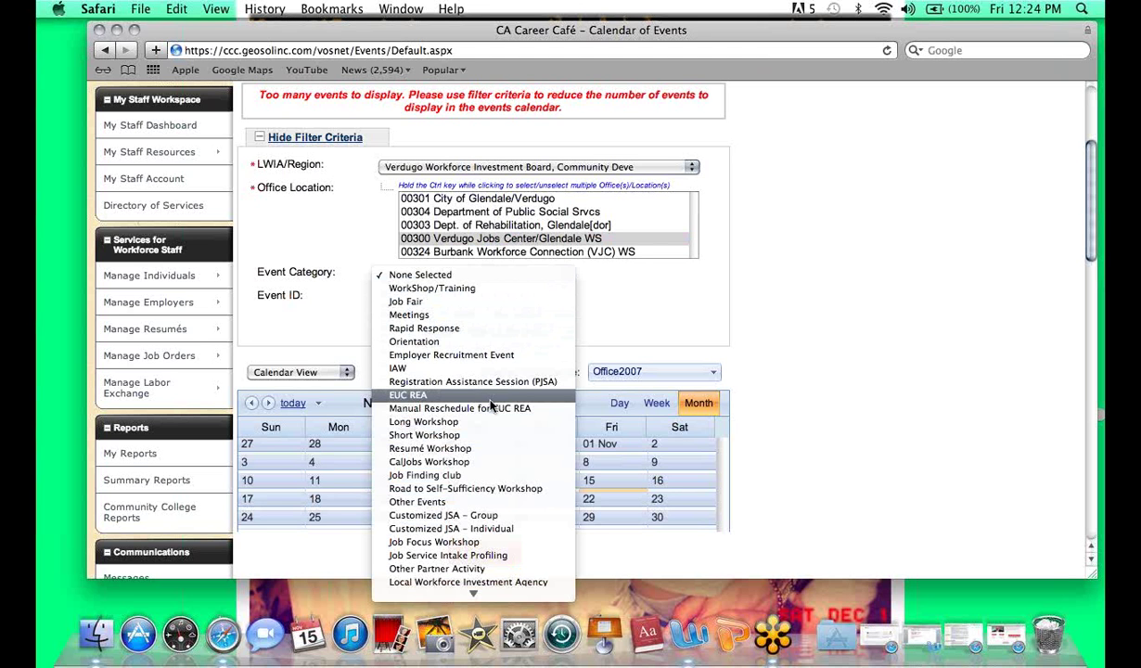
click(448, 306)
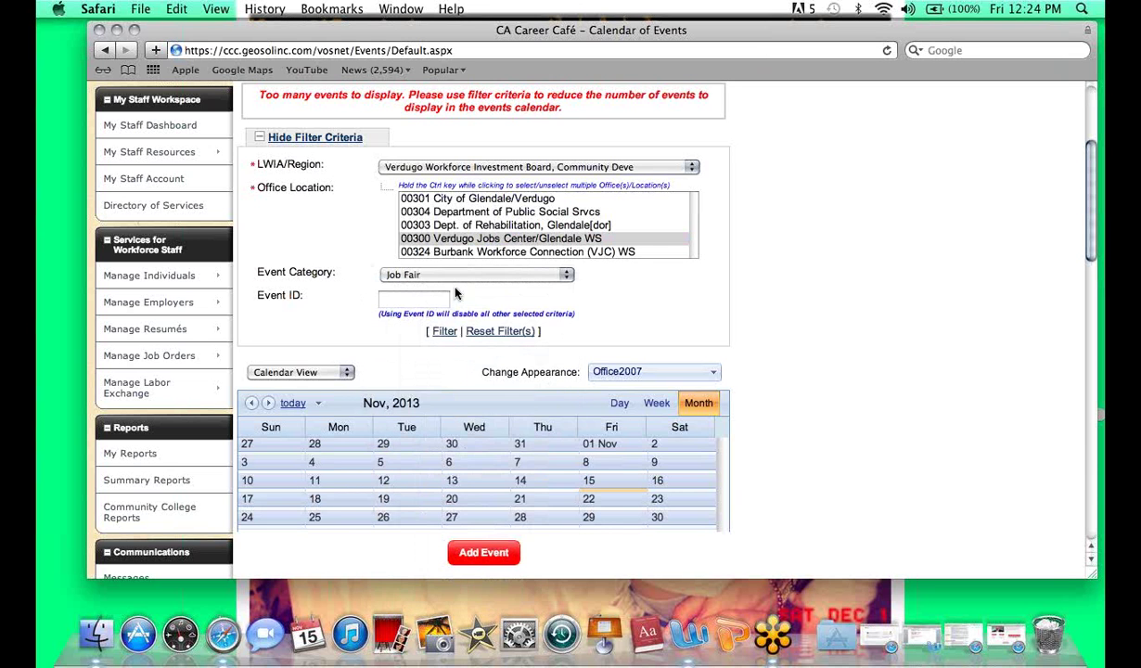
click(453, 276)
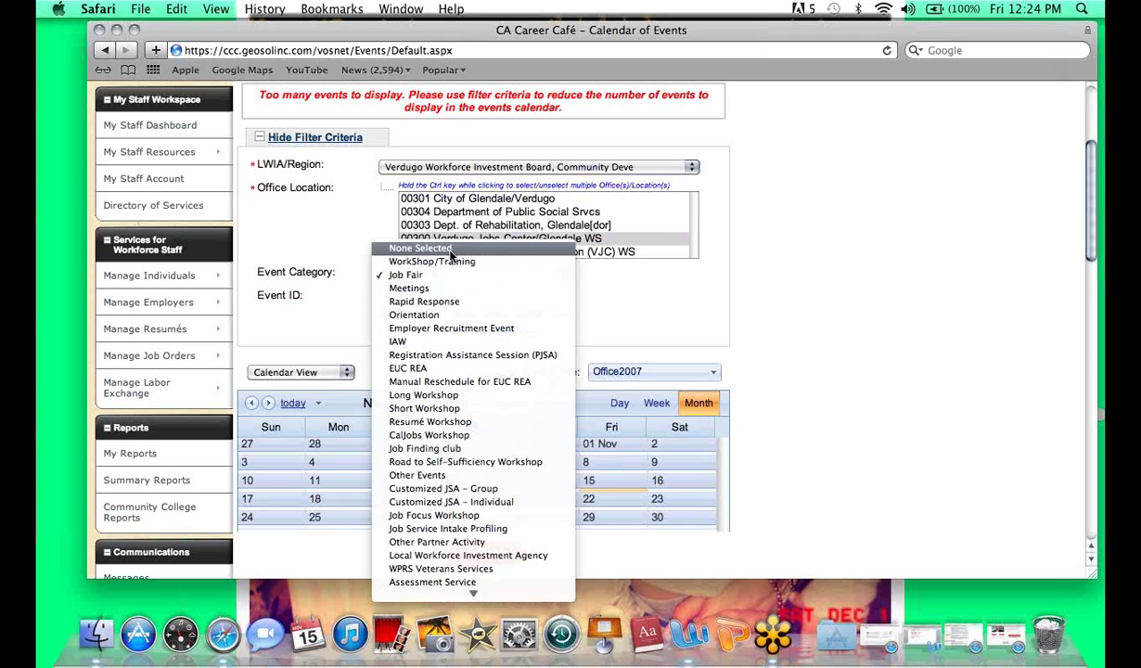
click(434, 249)
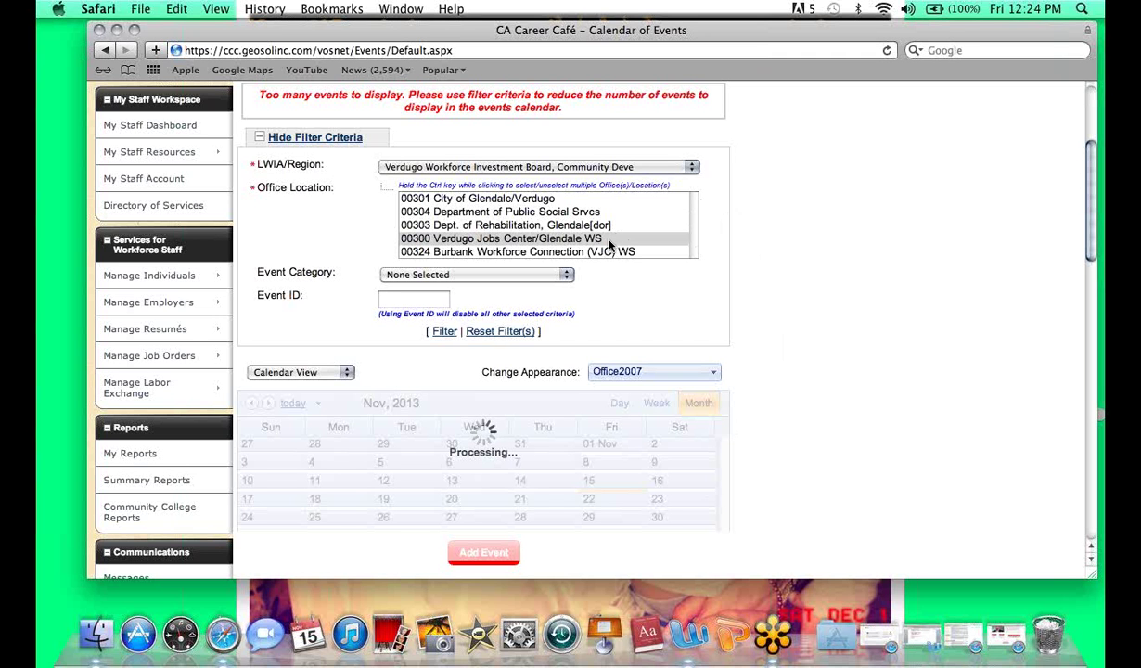
Set the event category to WorkShop/Training and reselect the office 00300 Verdugo Jobs Center/Glendale WS.
click(509, 275)
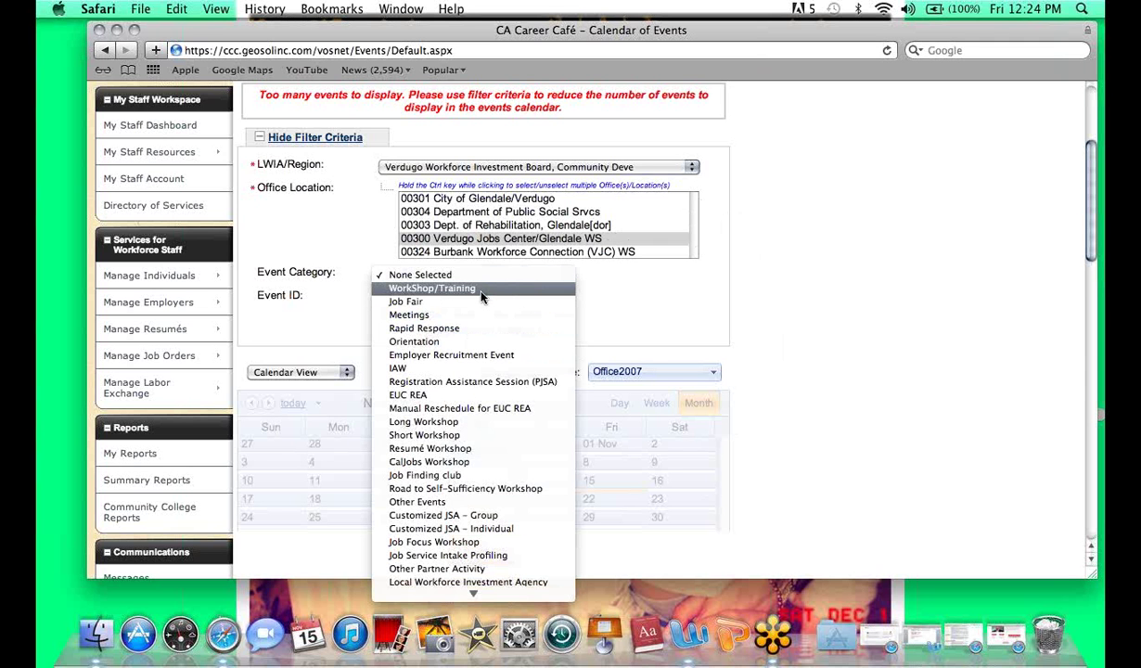
click(481, 289)
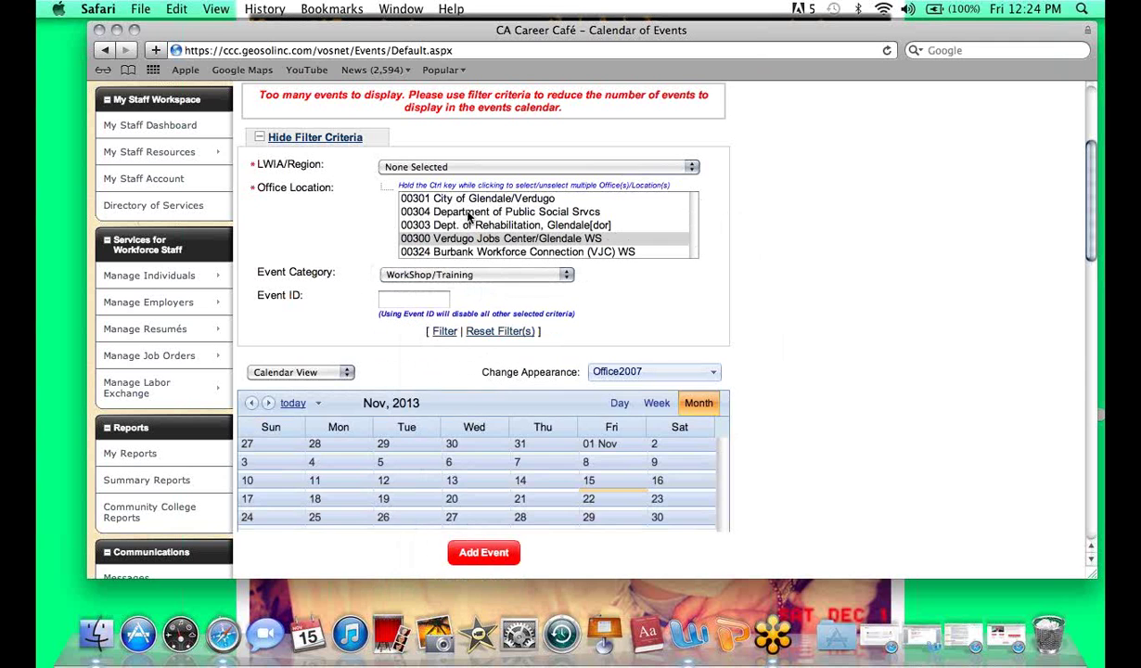
click(466, 239)
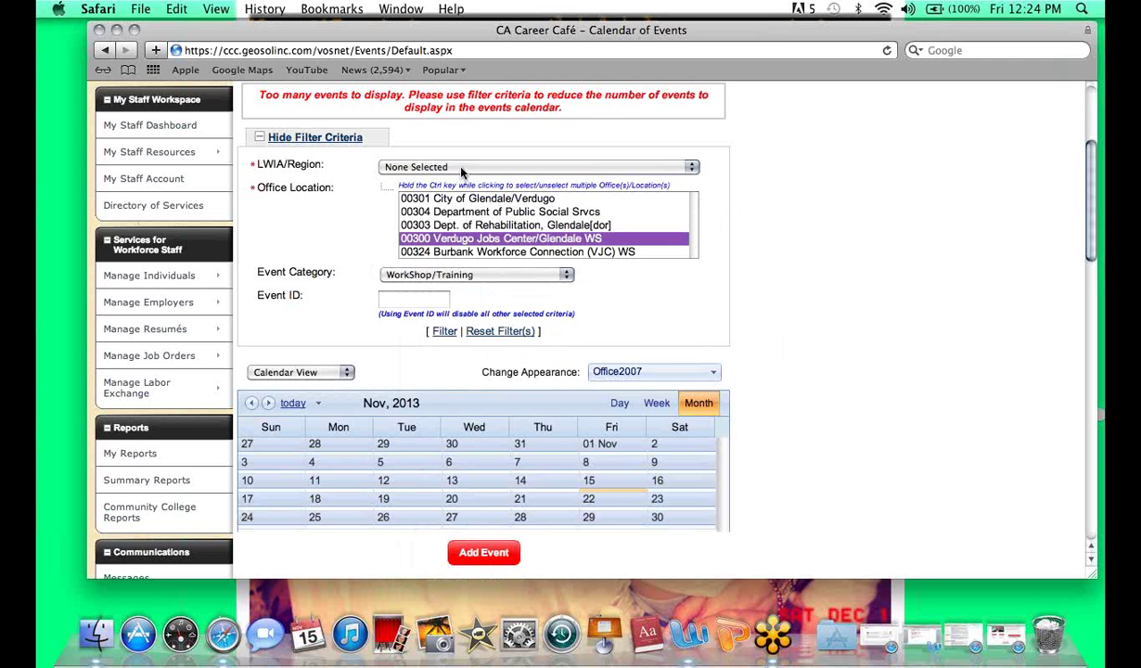
Filter the events by the Verdugo Workforce Investment Board region, office 00300 Verdugo Jobs Center/Glendale WS, and the WorkShop/Training category.
click(461, 171)
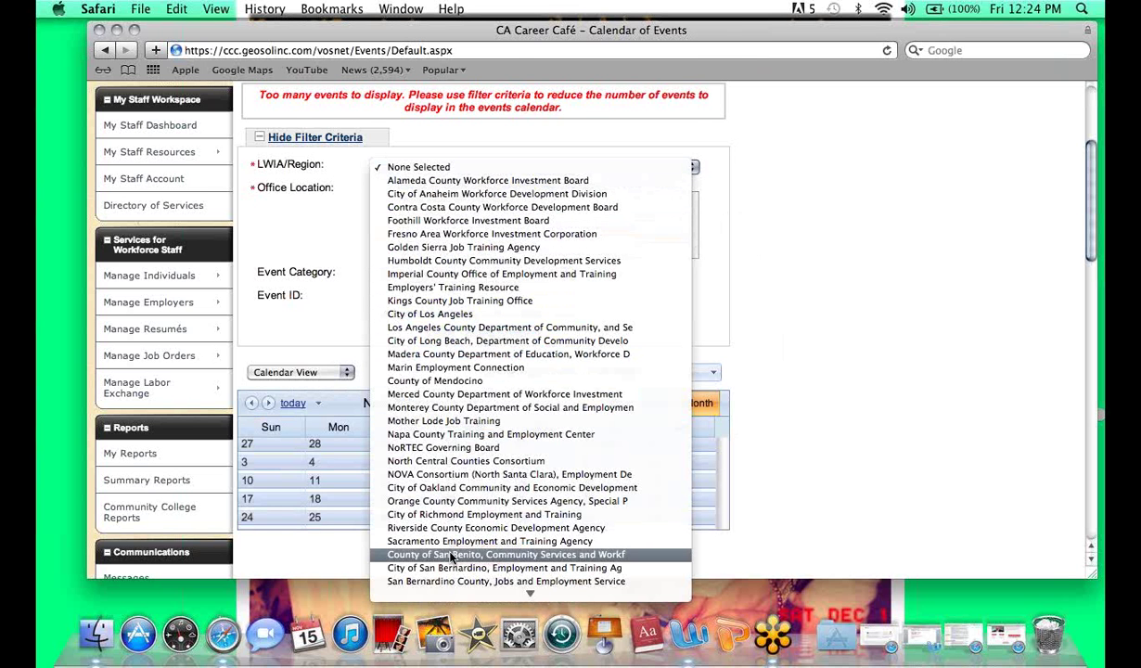
mouse_move(451, 634)
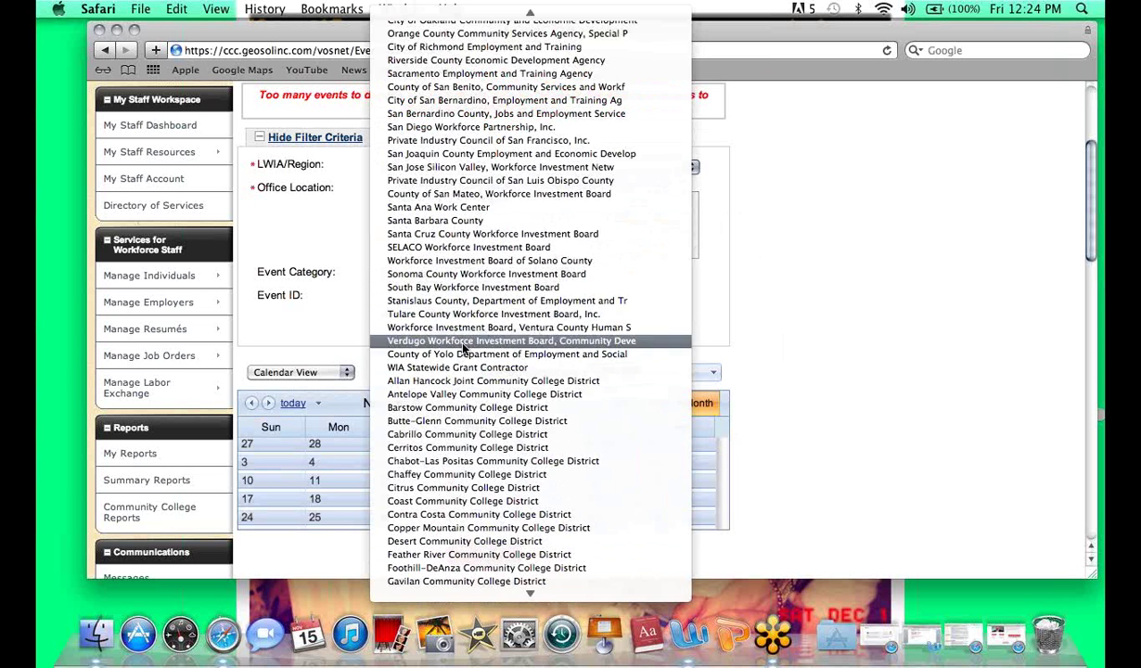
scroll(445, 329, up, 10)
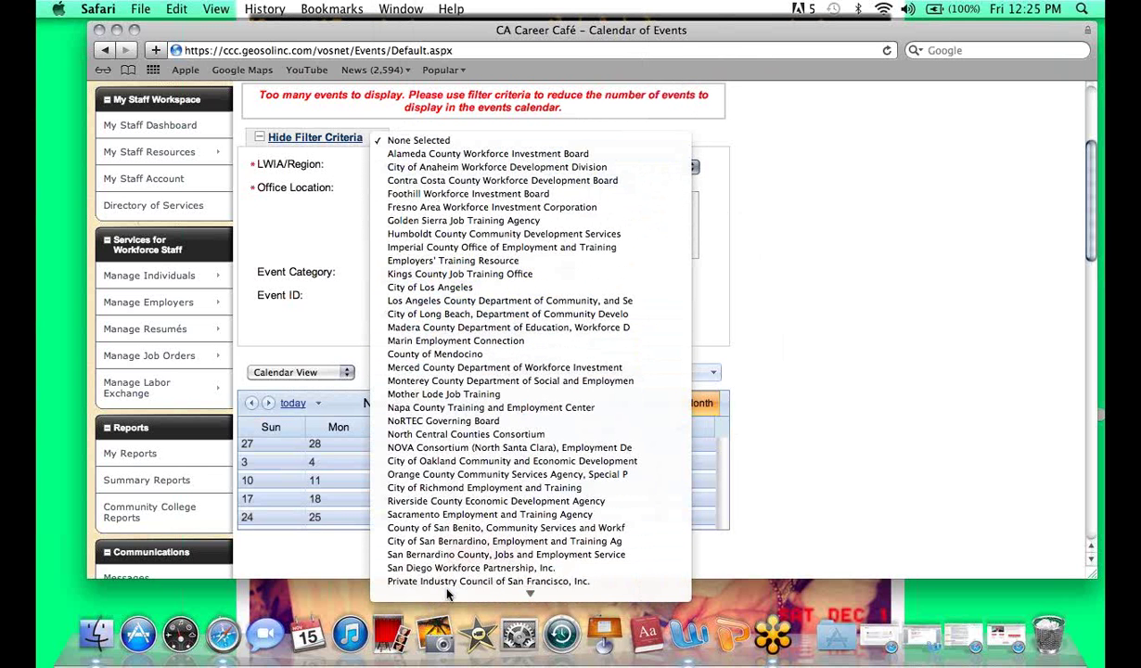
click(428, 567)
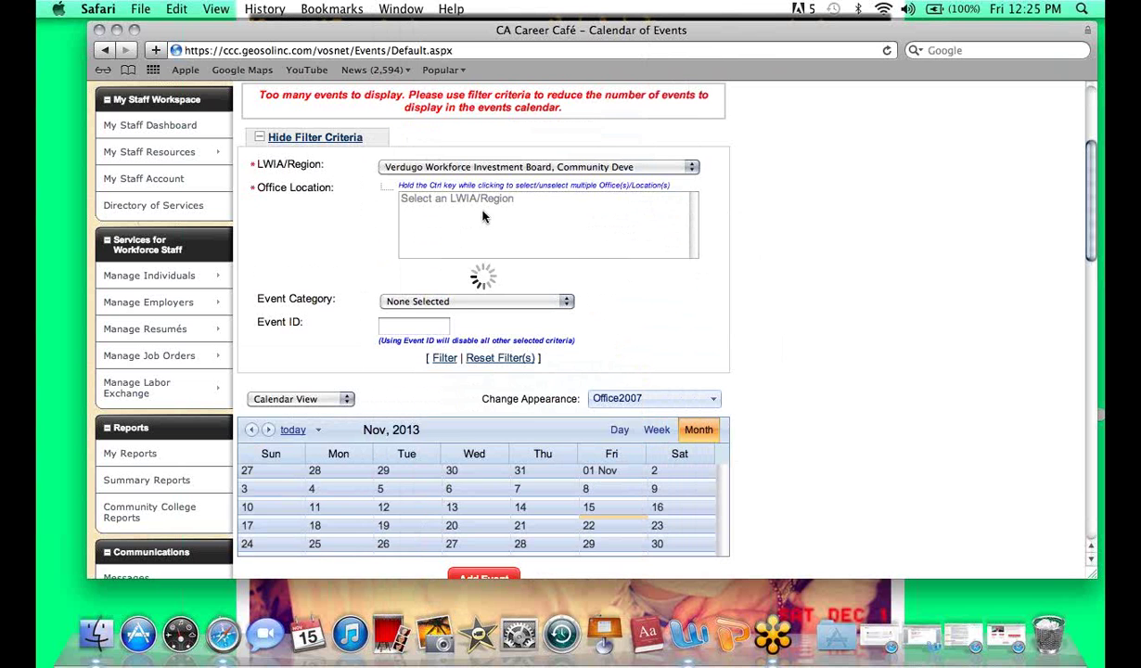
click(452, 238)
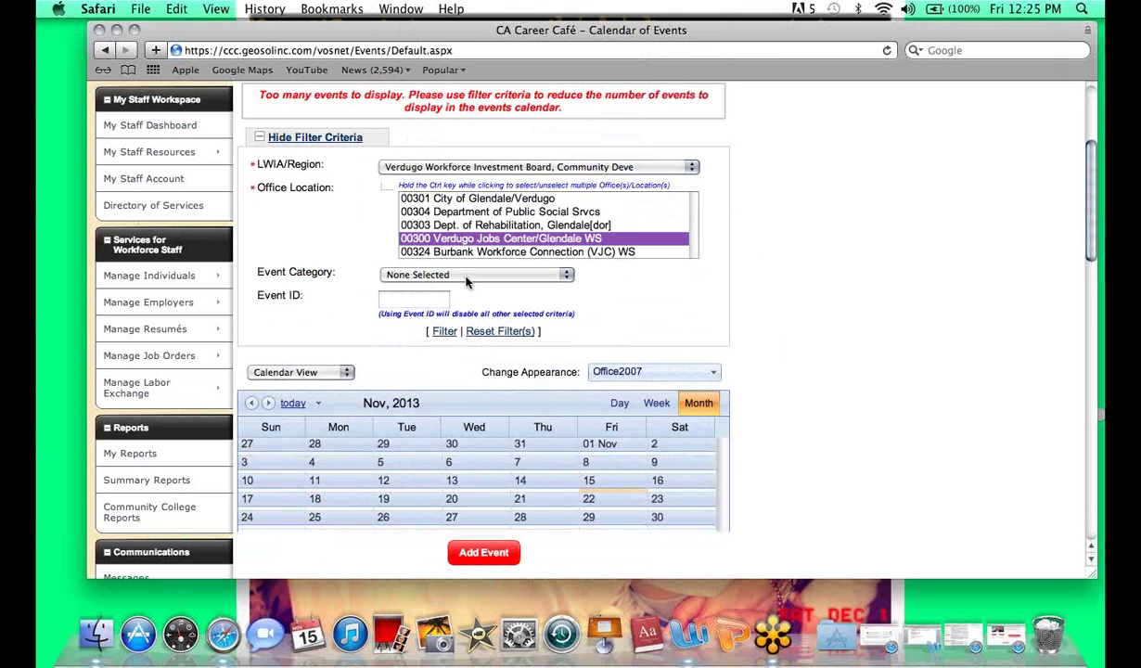
click(467, 279)
click(463, 291)
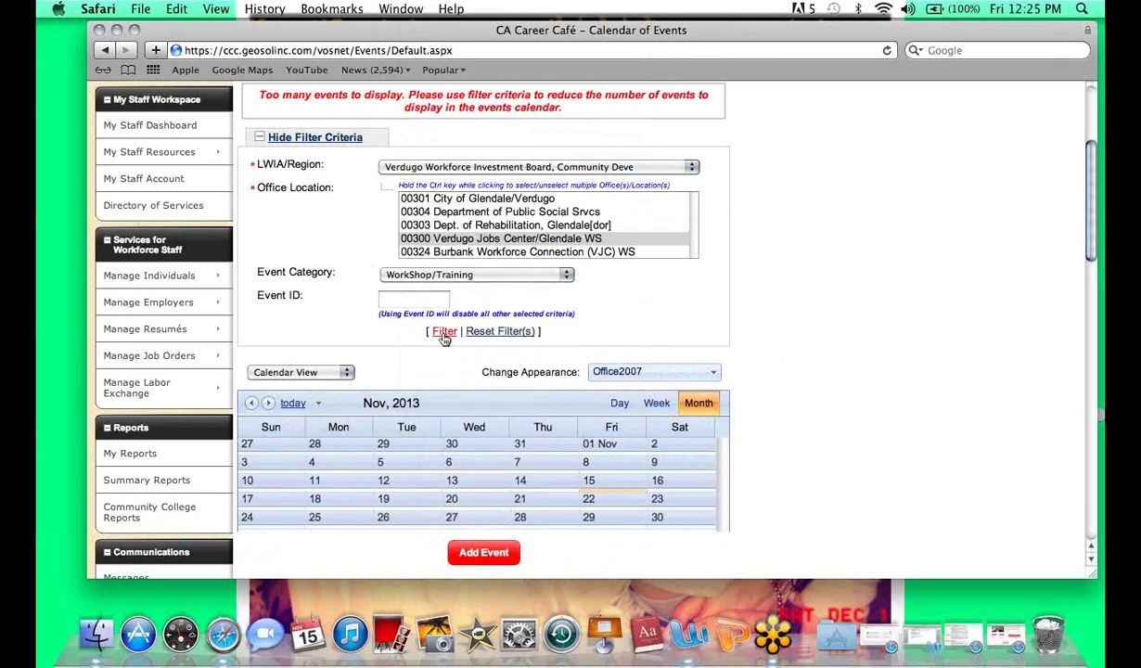
click(444, 332)
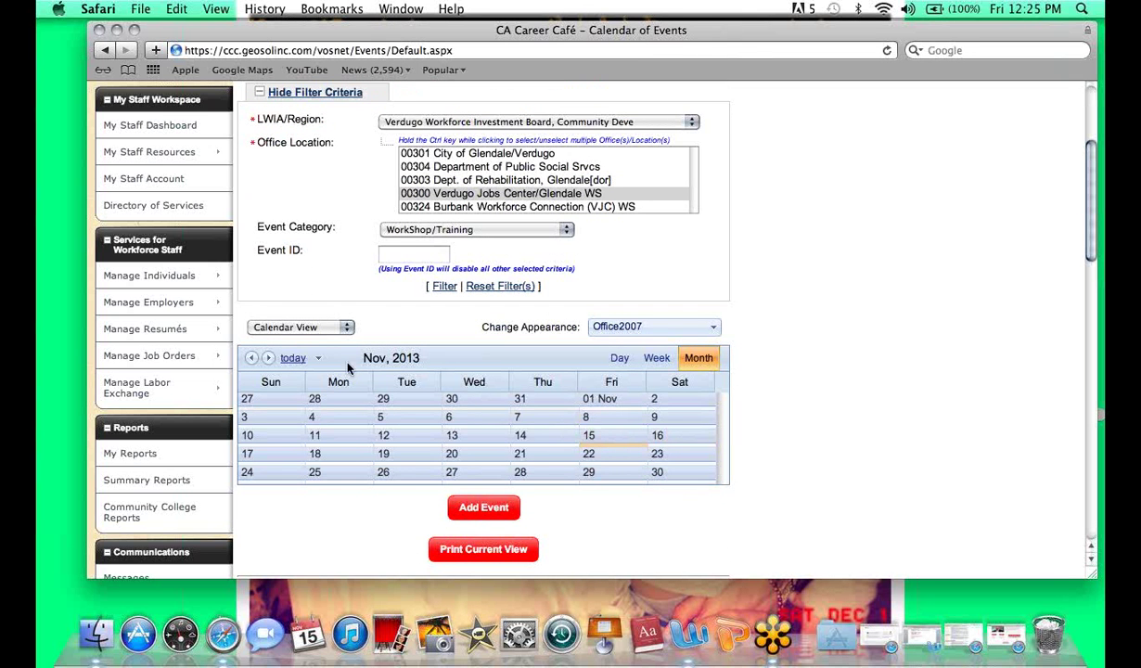
Switch the events calendar to Detailed List View and look over the November 2013 event list and filter criteria.
click(316, 325)
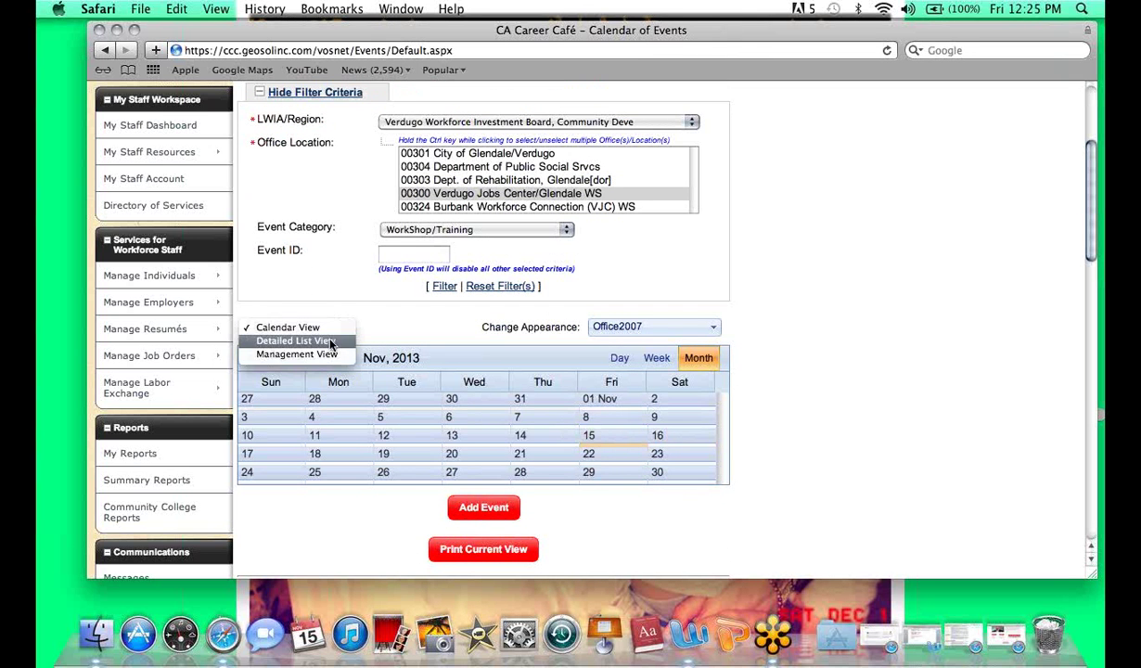
click(330, 341)
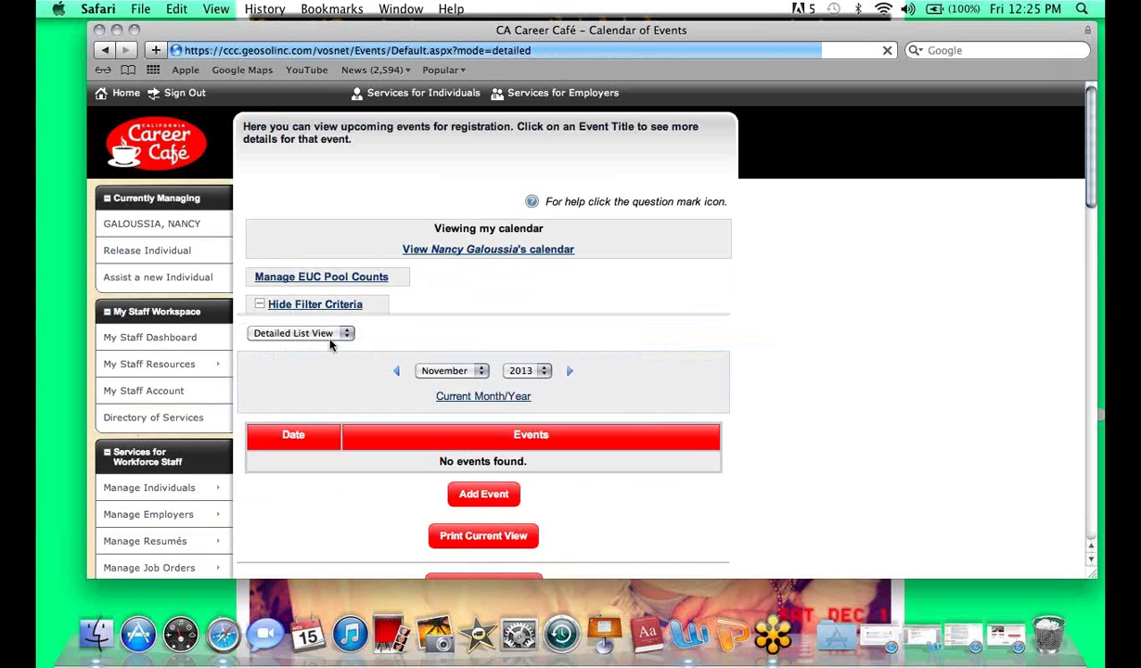
scroll(1092, 409, down, 5)
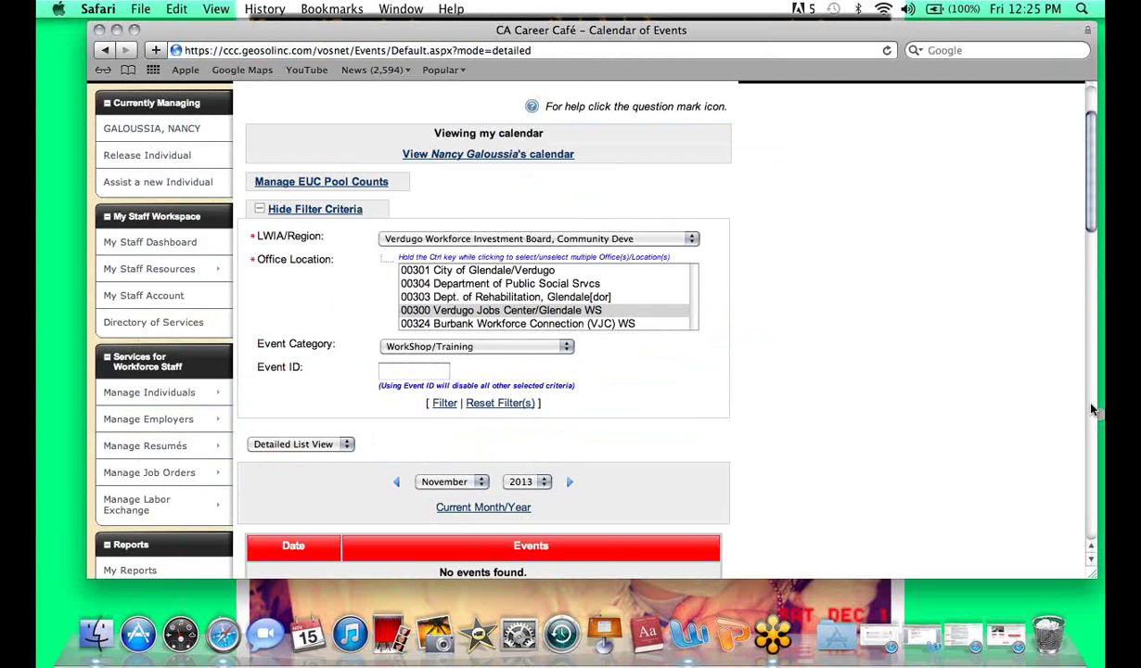
scroll(1092, 277, up, 2)
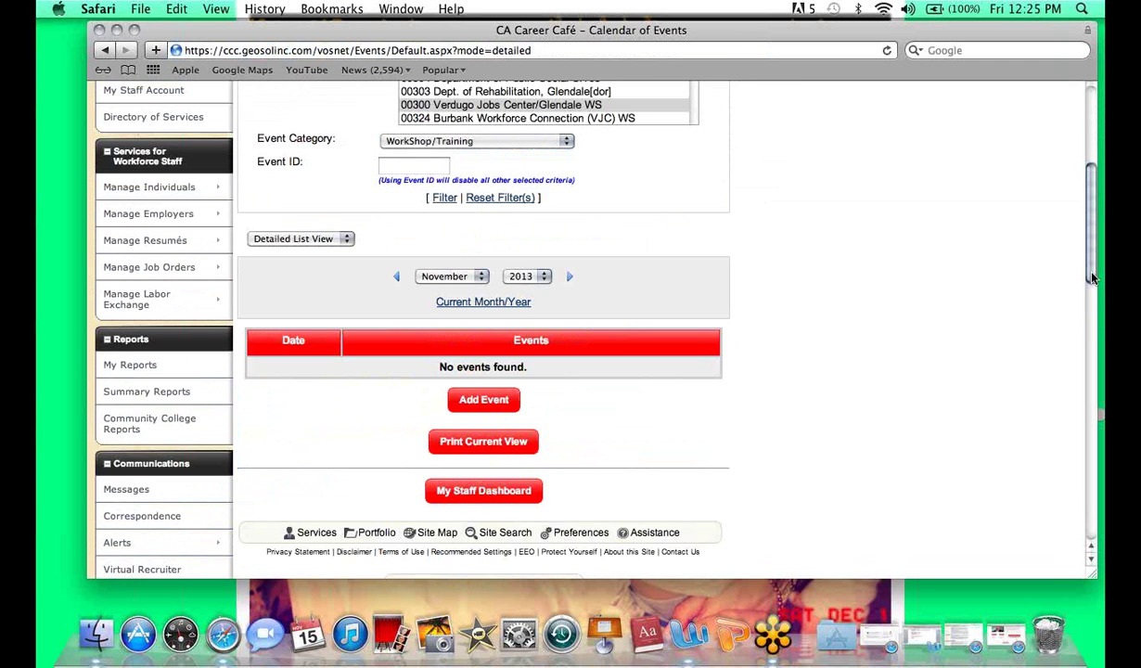
scroll(1092, 278, up, 1)
scroll(1092, 251, up, 3)
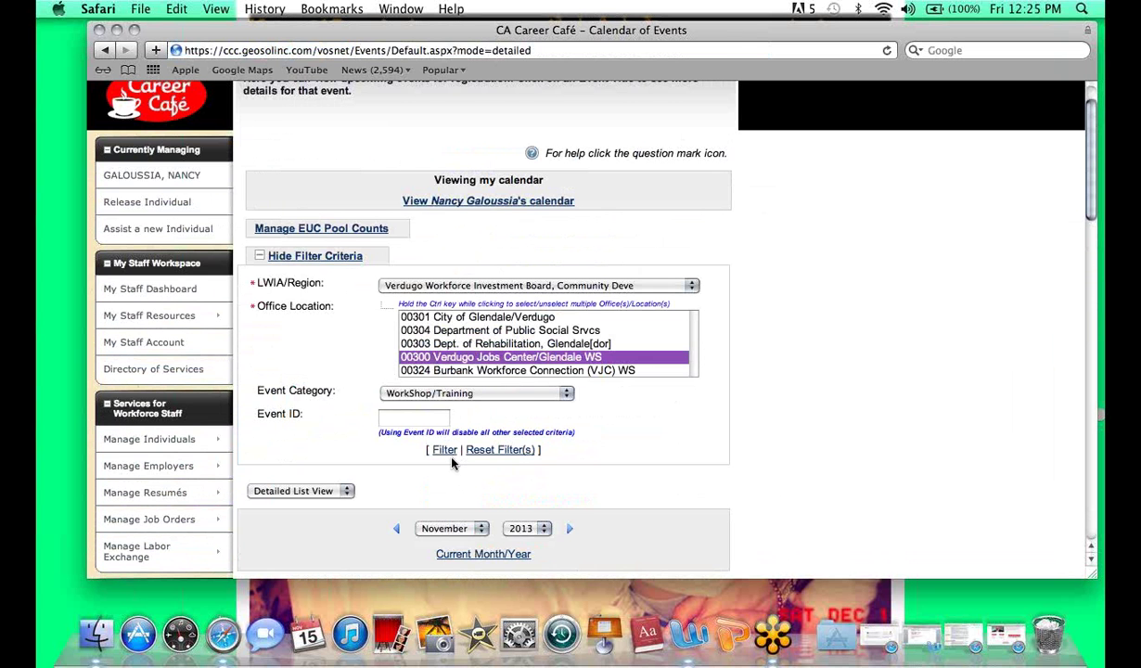
Reapply the workshop filter for the Verdugo Jobs Center office in the detailed list and check the listed events.
click(444, 450)
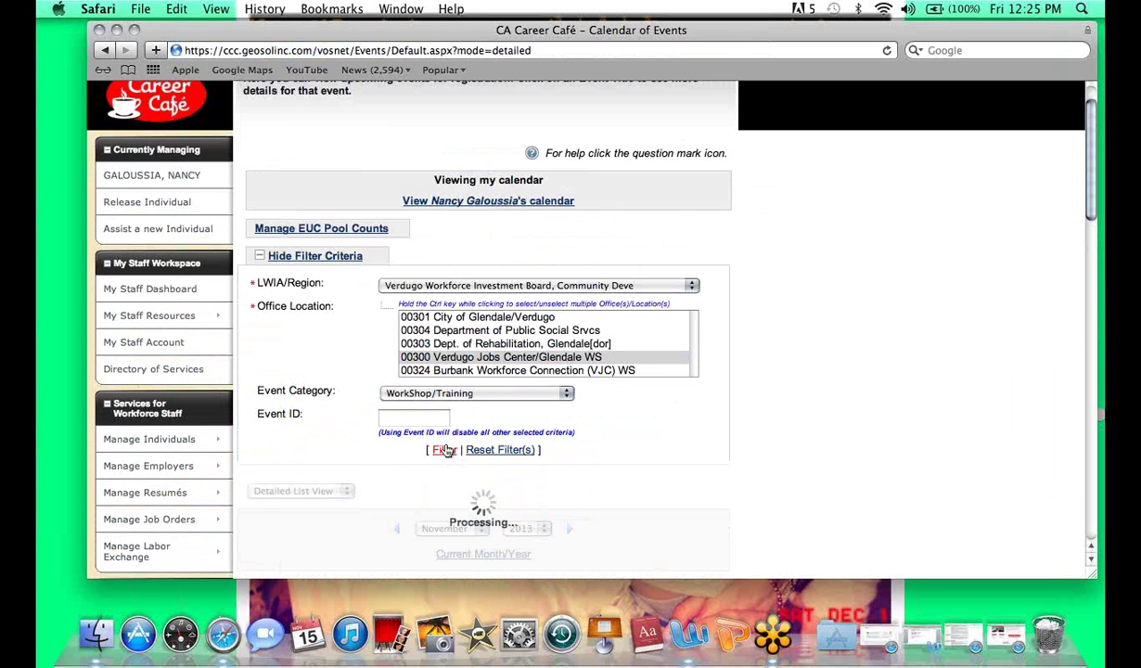
click(1092, 562)
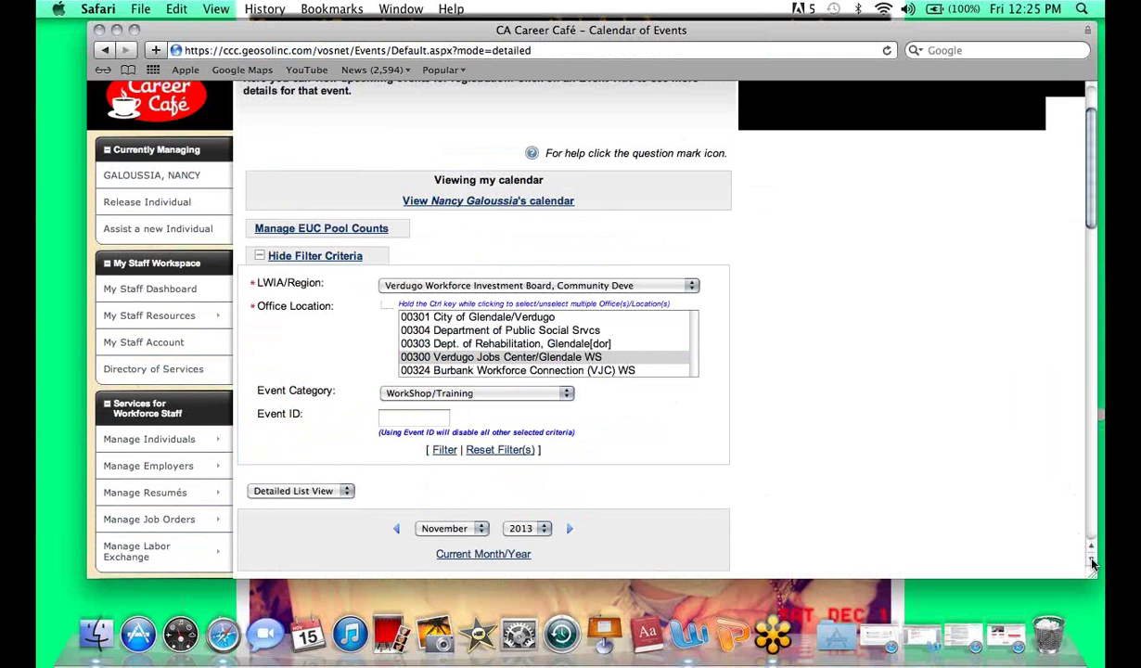
click(1092, 562)
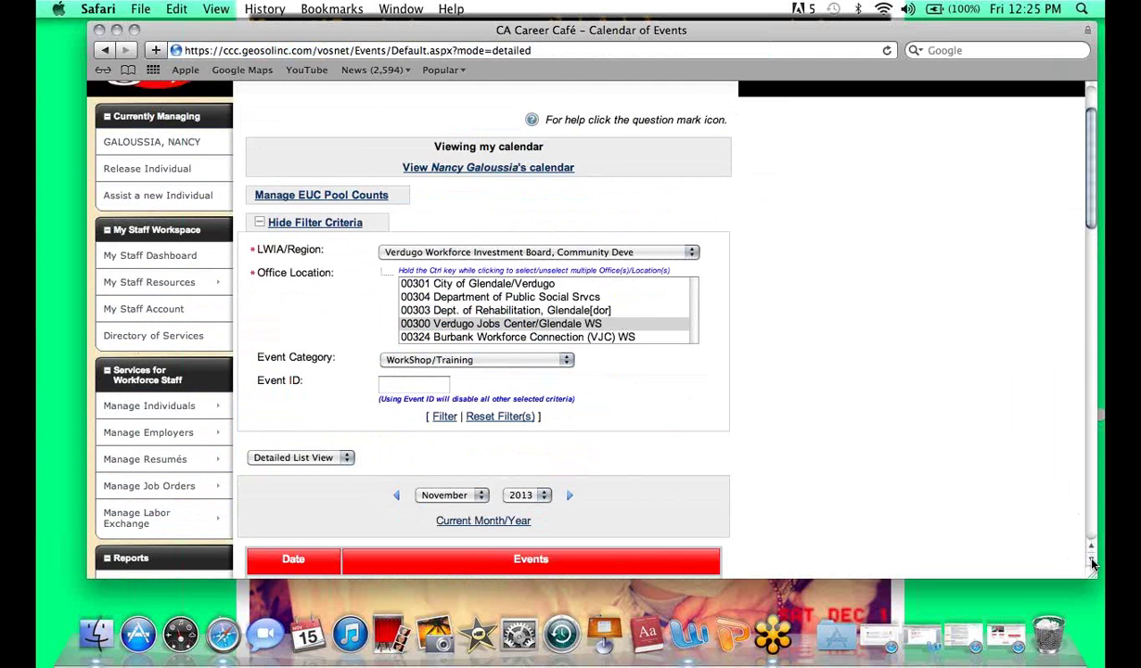
scroll(1092, 562, down, 6)
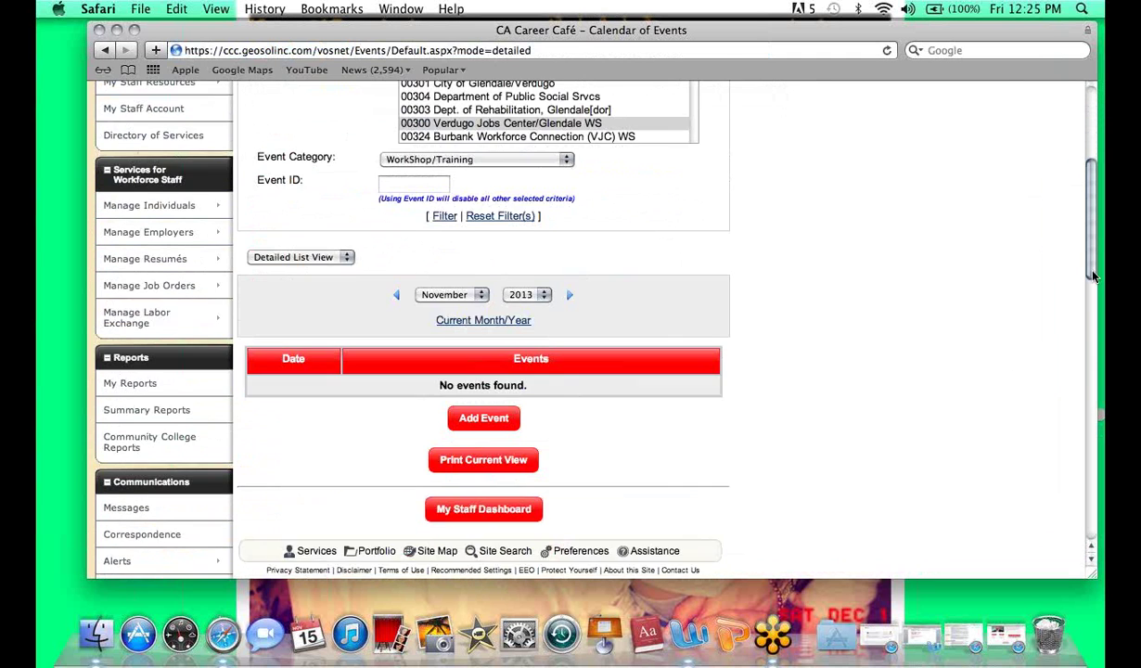
Reopen the Events Calendar and start adding a new event.
drag(1093, 275, 1080, 412)
click(154, 427)
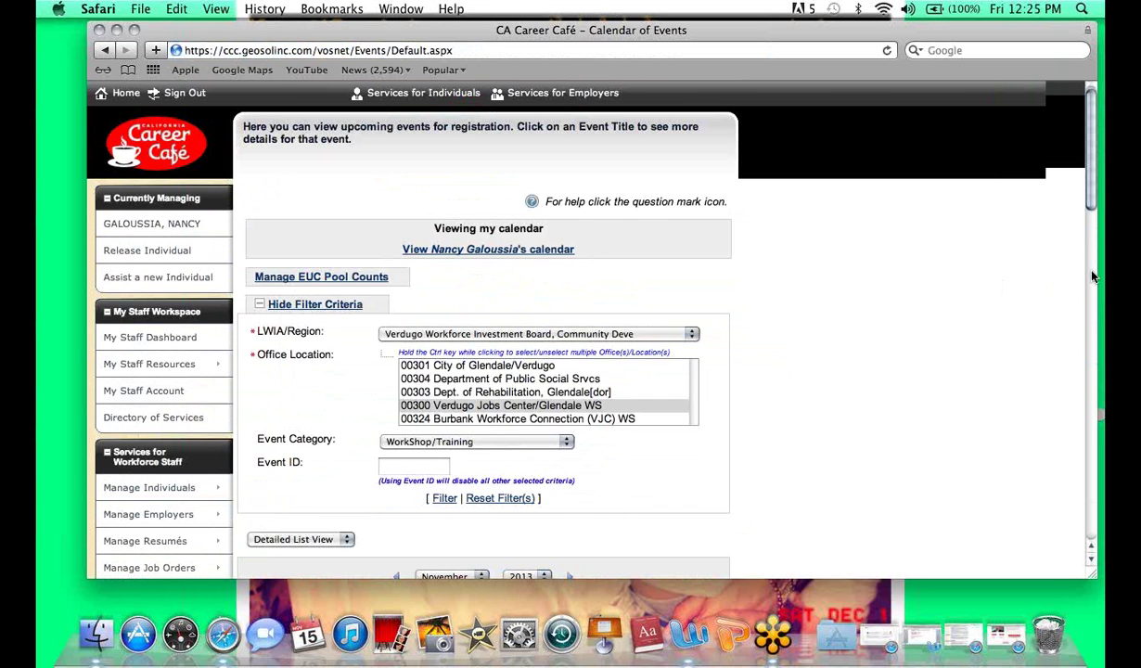
scroll(1093, 276, down, 10)
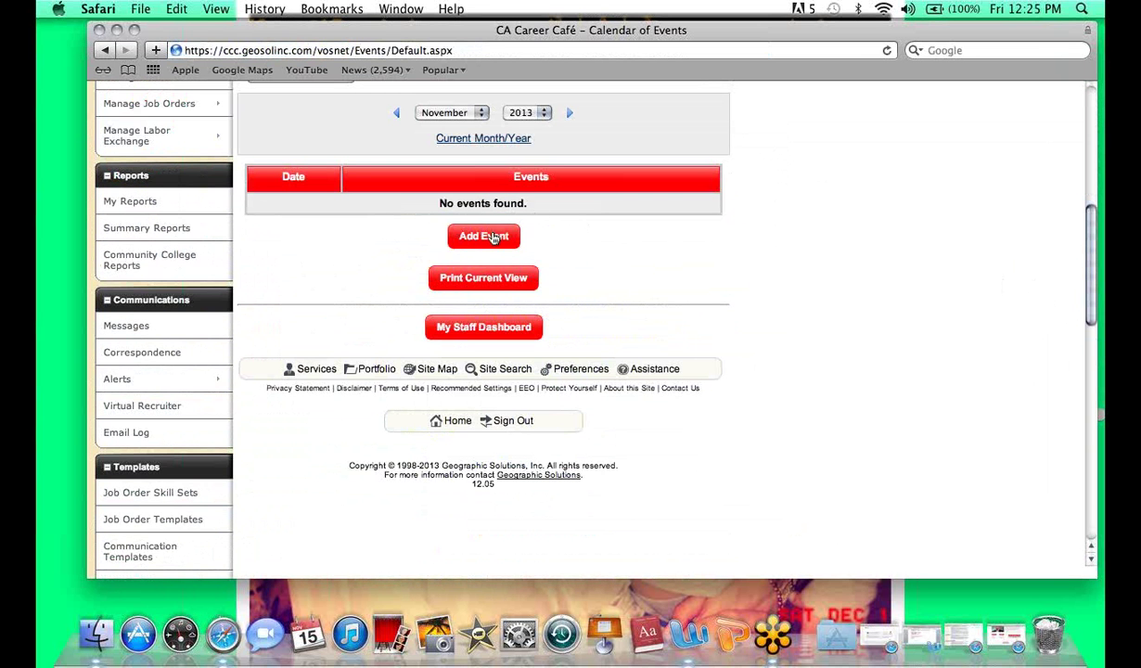
click(492, 237)
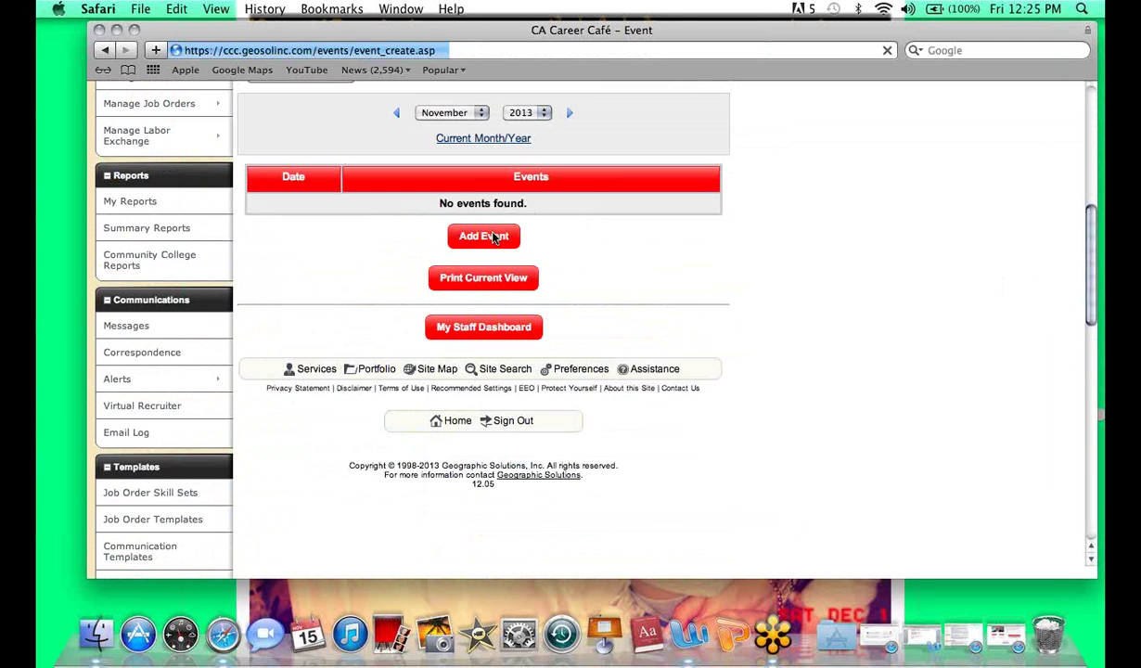
click(509, 269)
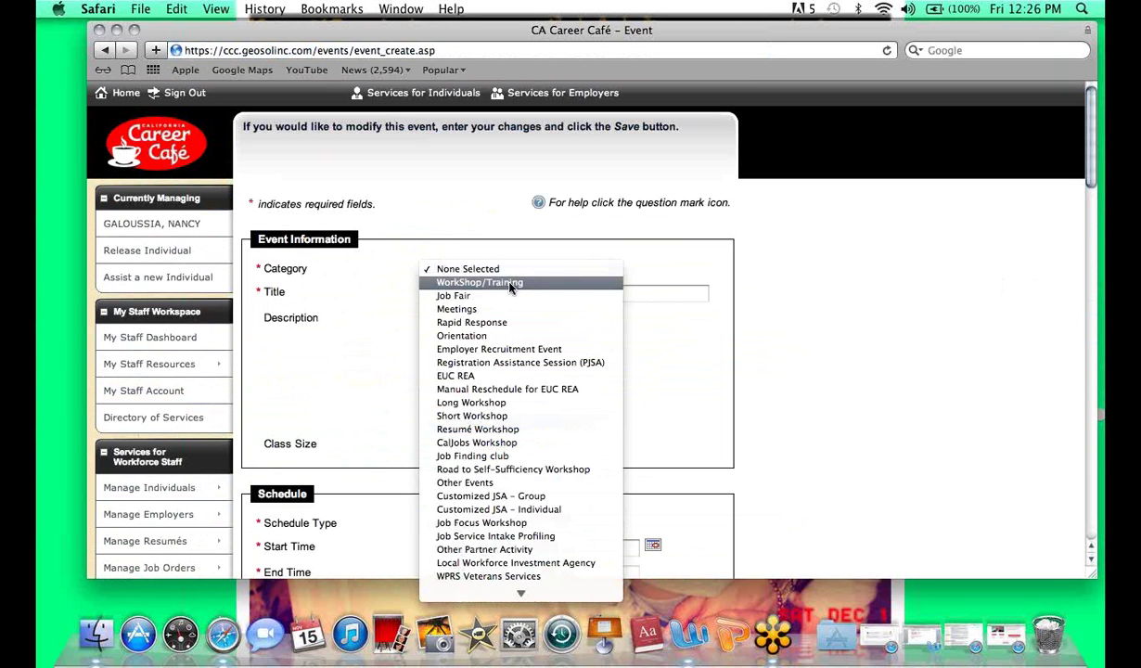
click(509, 282)
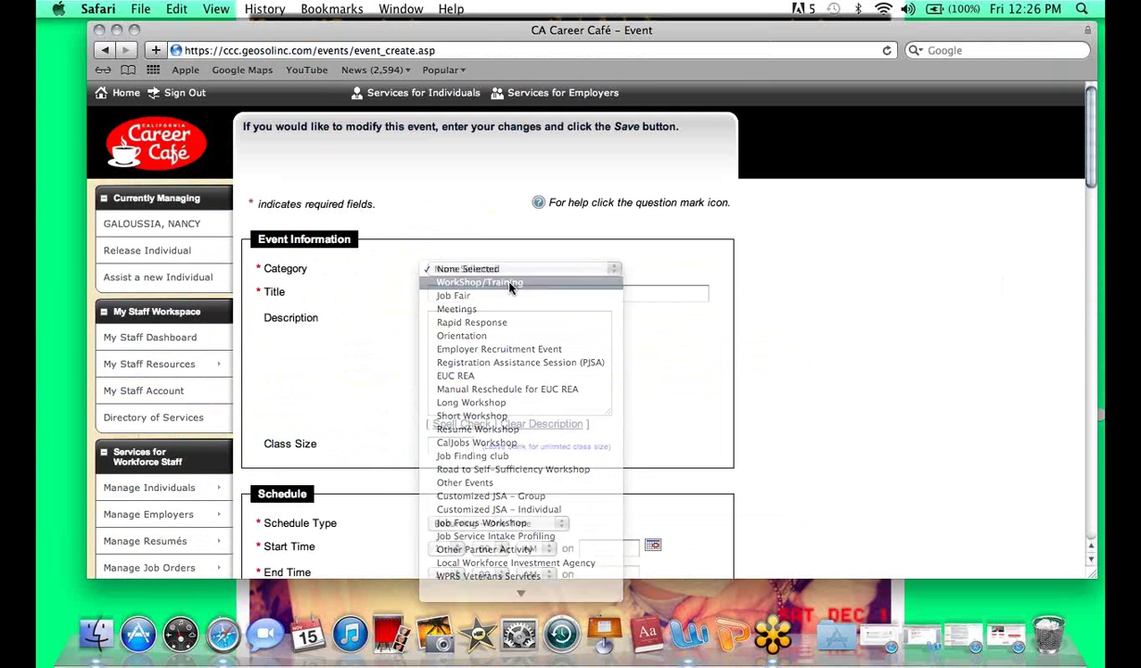
click(504, 297)
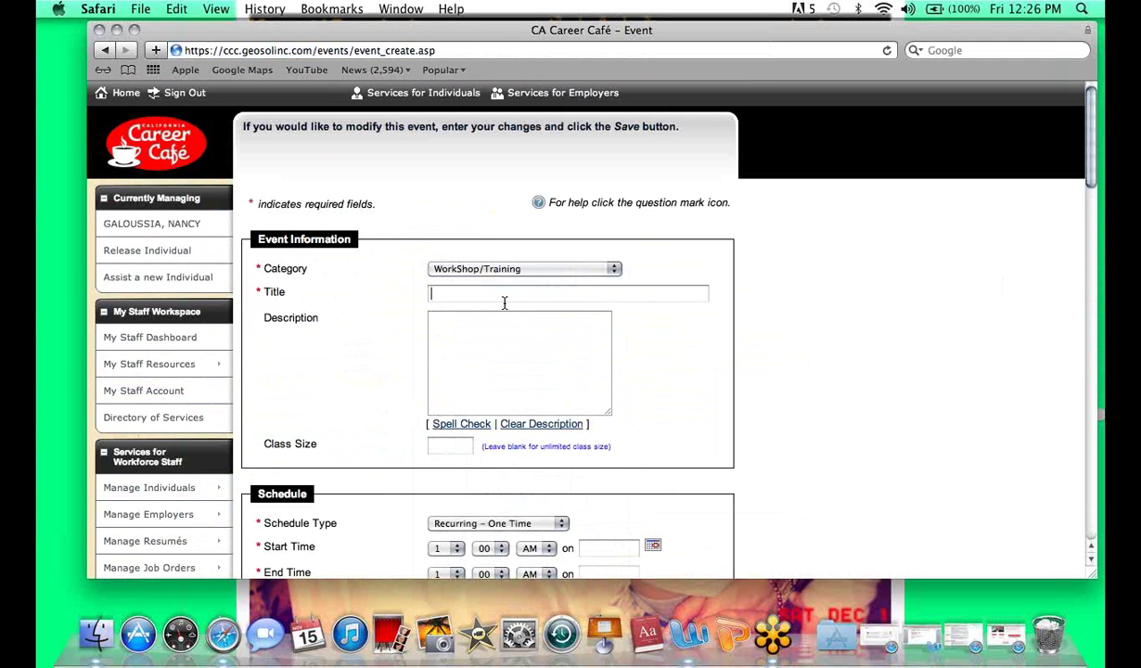
Set the new event's category to Job Fair and title it "Job Fair and Resource Fair", leaving the description and class size blank.
click(514, 268)
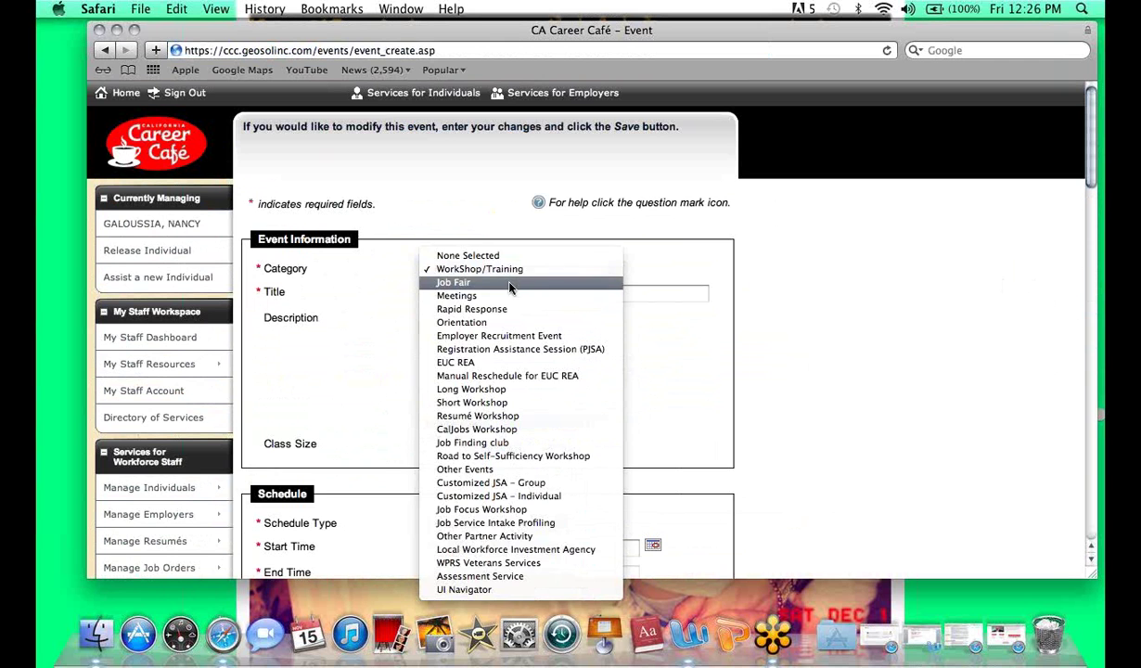
click(509, 283)
click(505, 300)
text(J)
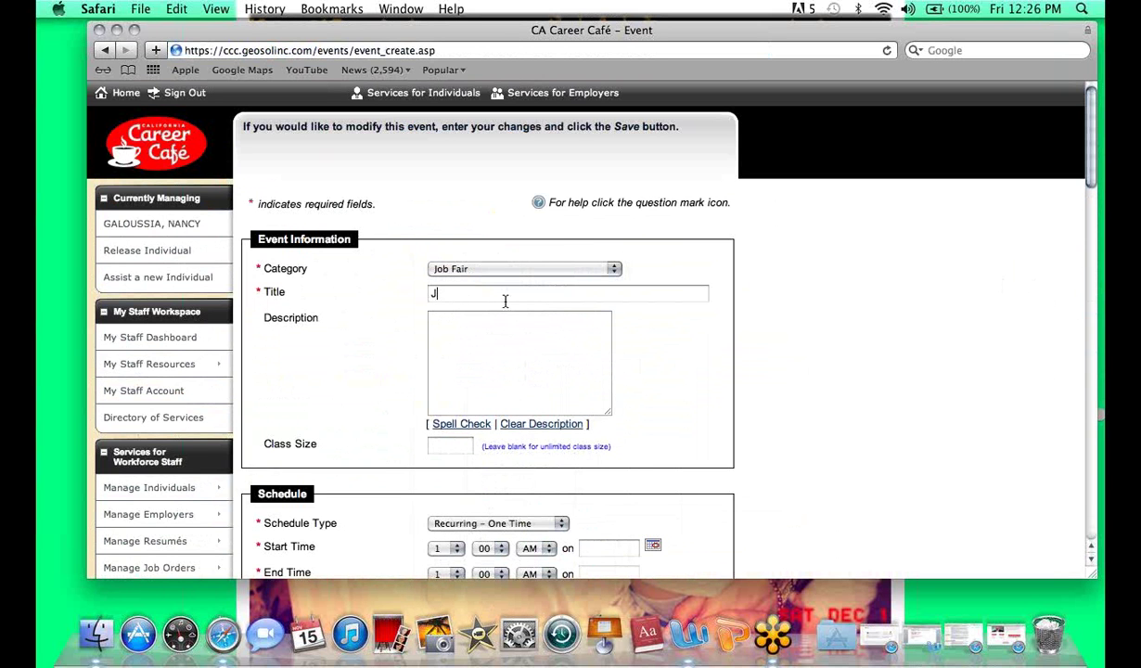
text(ob Fair and Resour)
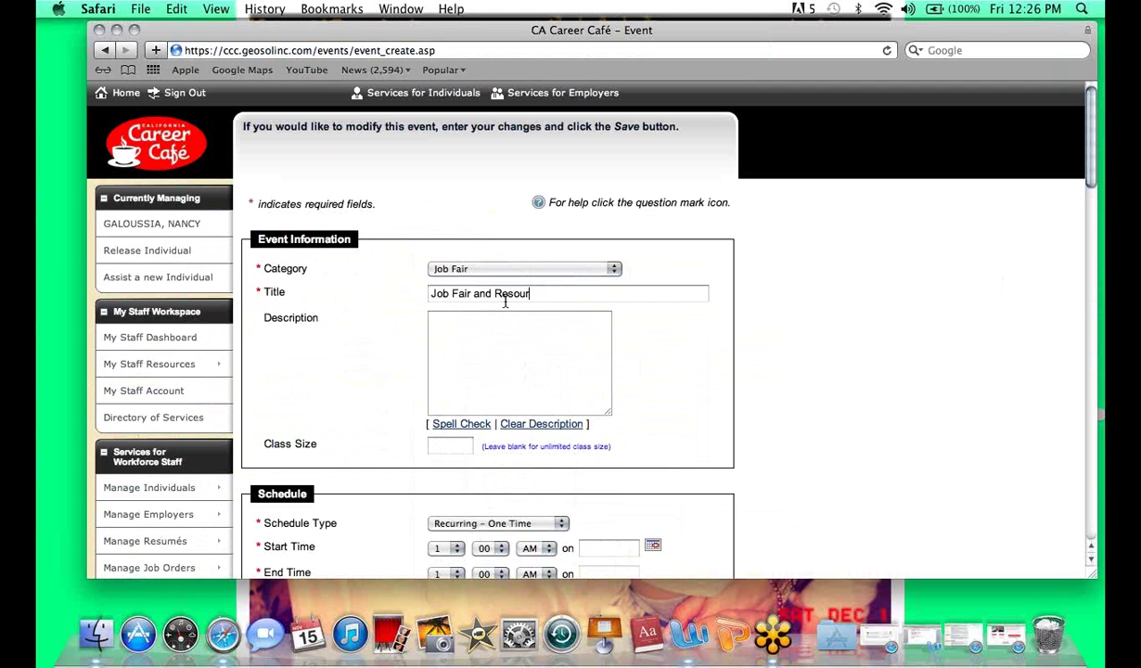
text(ce Fair)
click(562, 338)
click(453, 444)
click(455, 444)
Set the event's start time to 1:00 PM and its end time to 4:00 PM.
click(1090, 561)
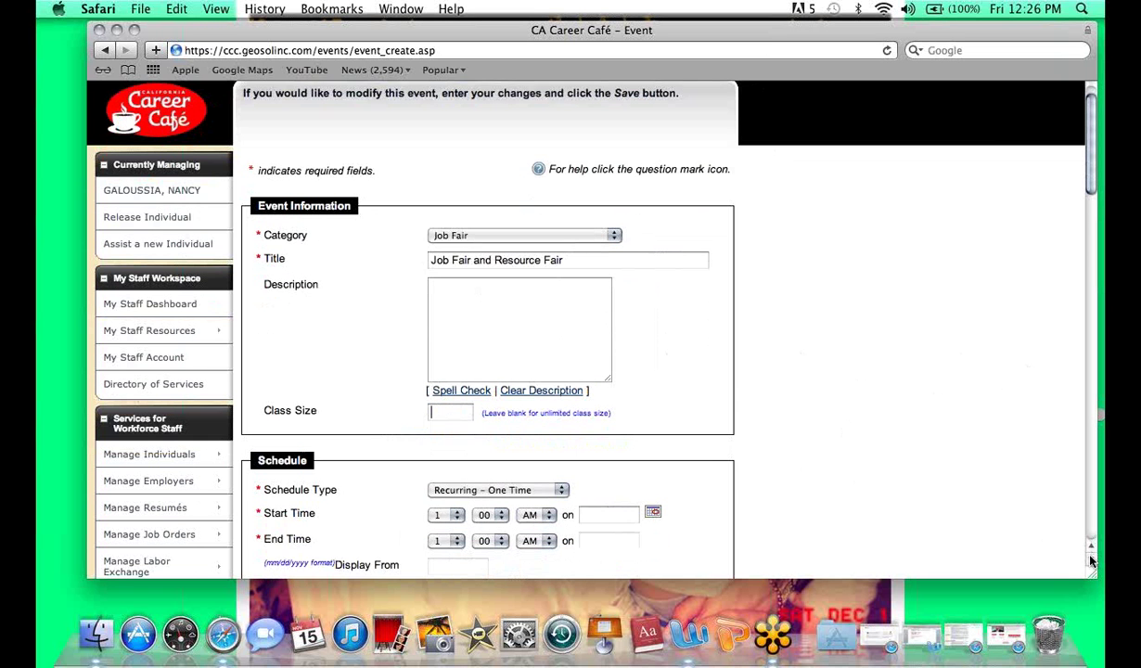
click(1091, 560)
click(1091, 560)
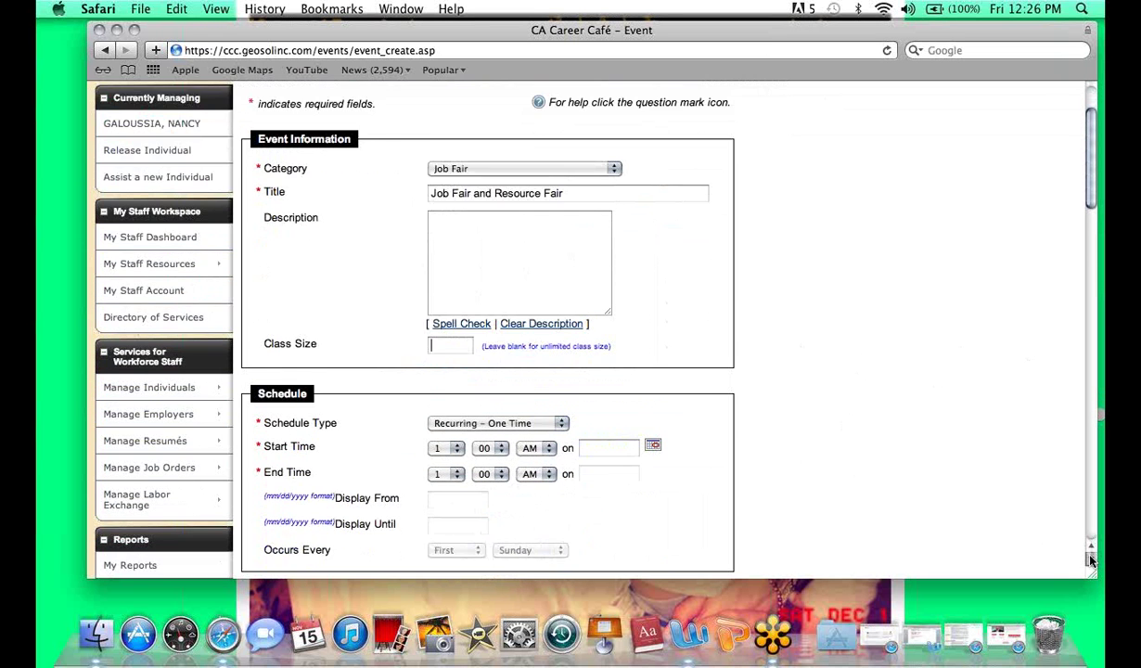
scroll(1091, 560, down, 5)
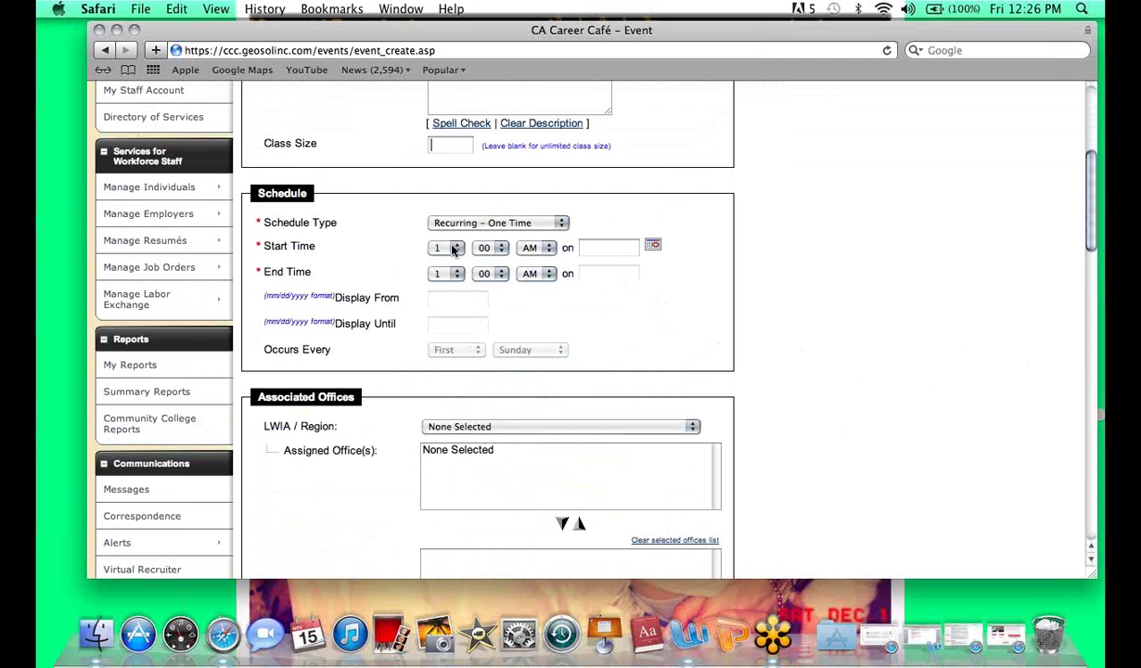
click(452, 250)
click(549, 248)
click(549, 248)
click(534, 265)
click(456, 275)
click(451, 318)
click(537, 274)
click(531, 287)
Set the event's date to 11/21/2013 using the date picker.
click(653, 248)
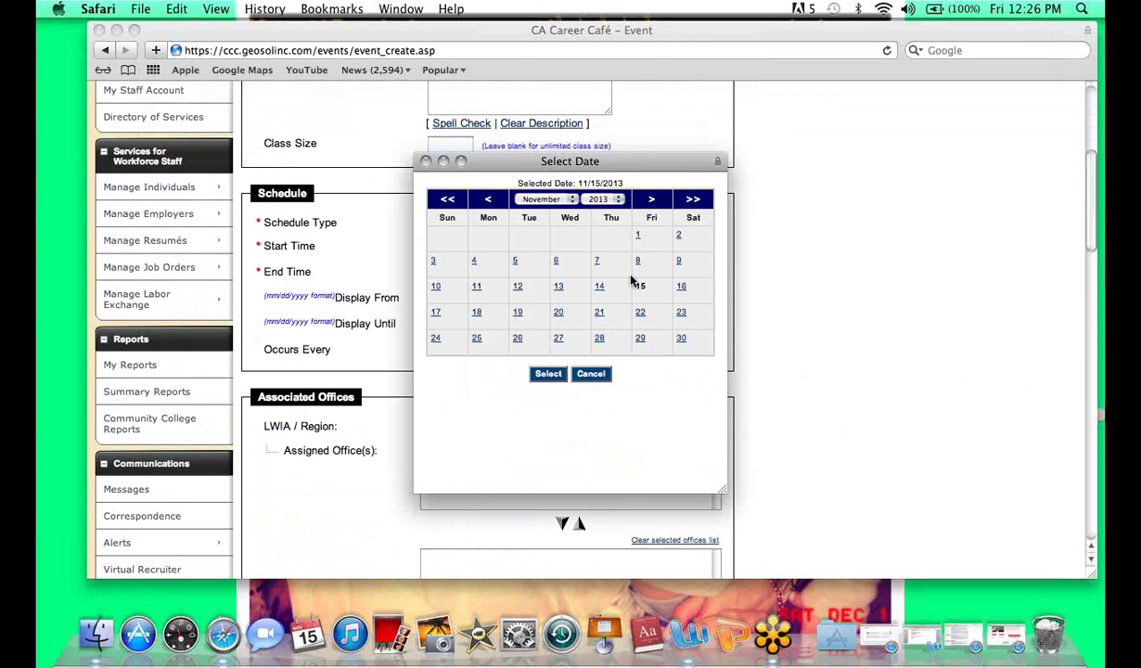
click(599, 312)
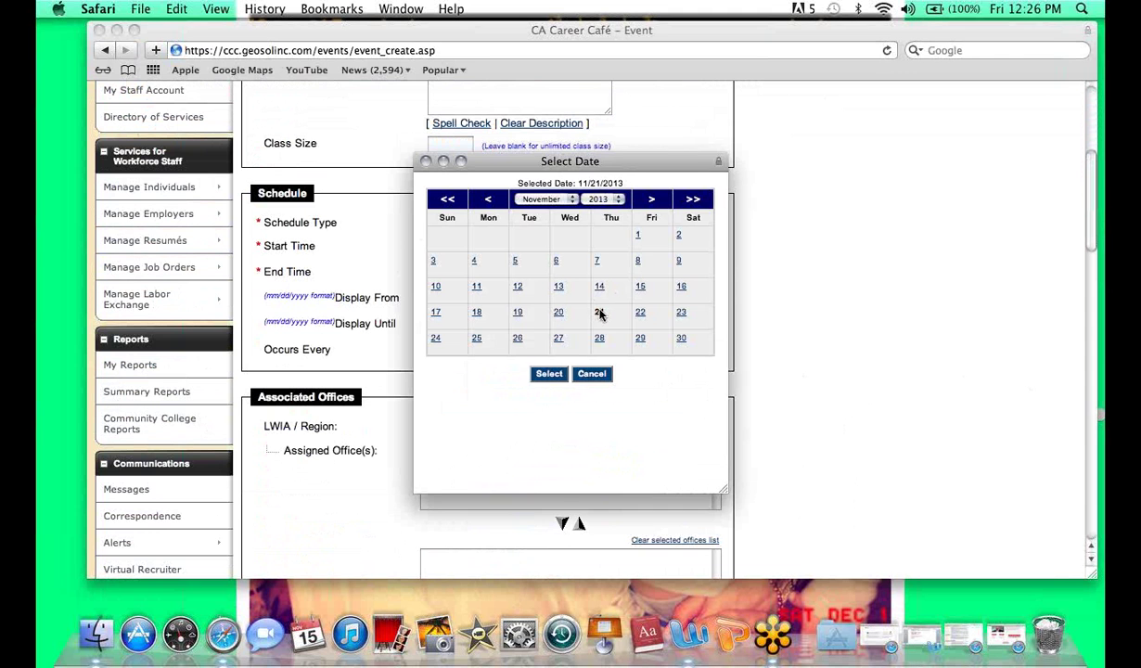
click(548, 374)
click(598, 275)
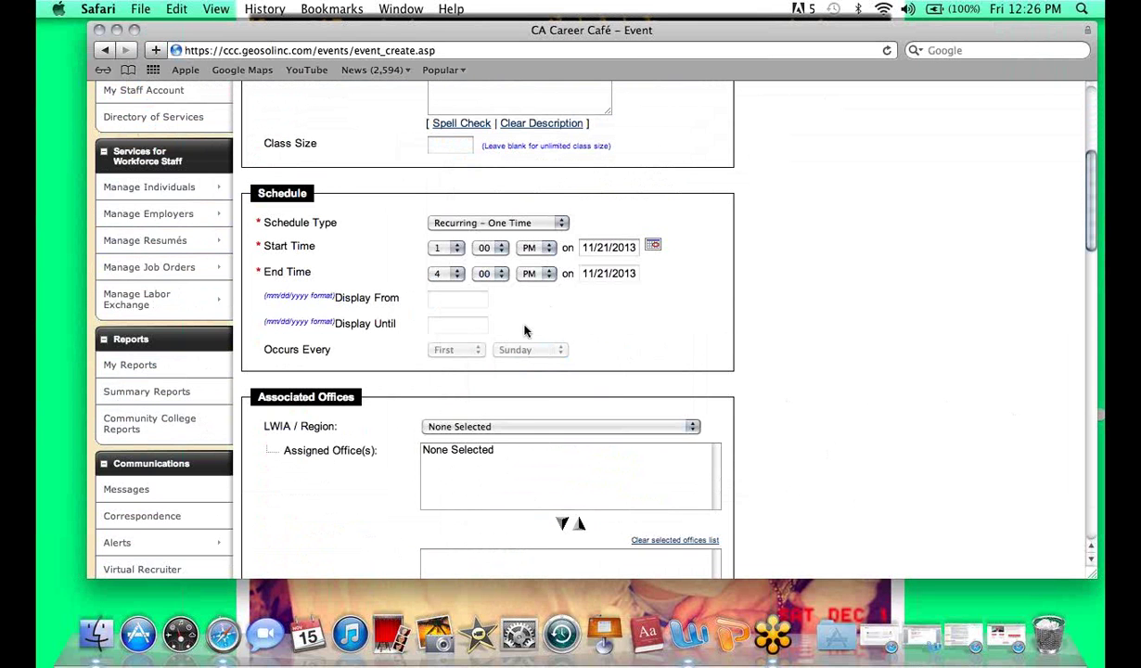
Assign the office 00300 Verdugo Jobs Center/Glendale WS from the Verdugo Workforce Investment Board region to the event.
click(536, 429)
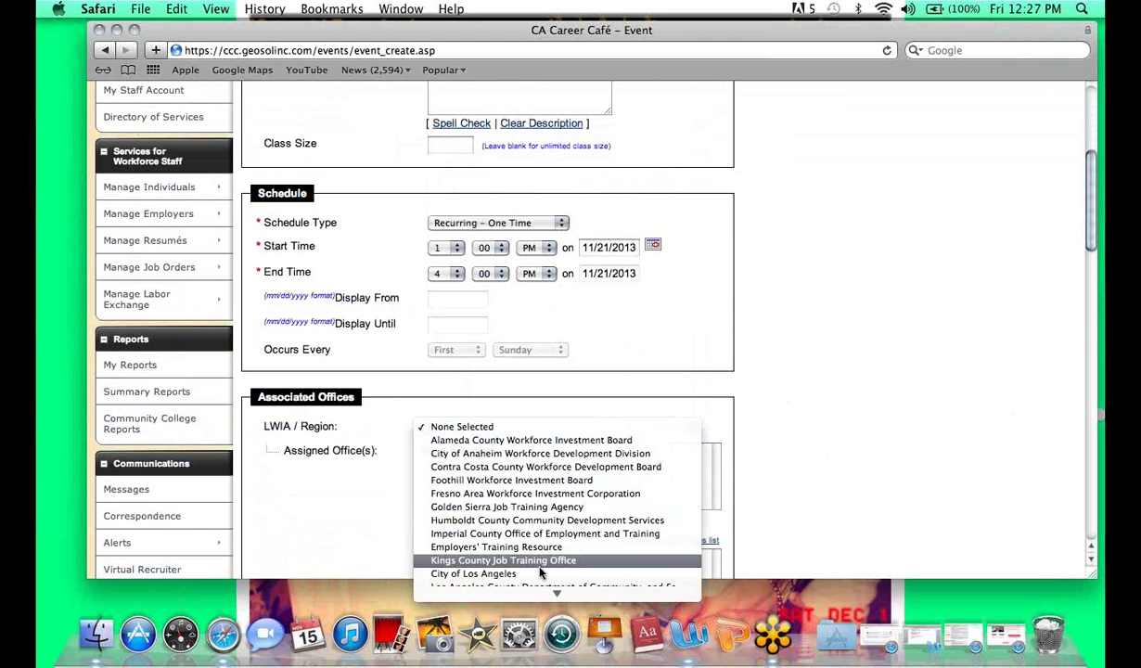
mouse_move(547, 591)
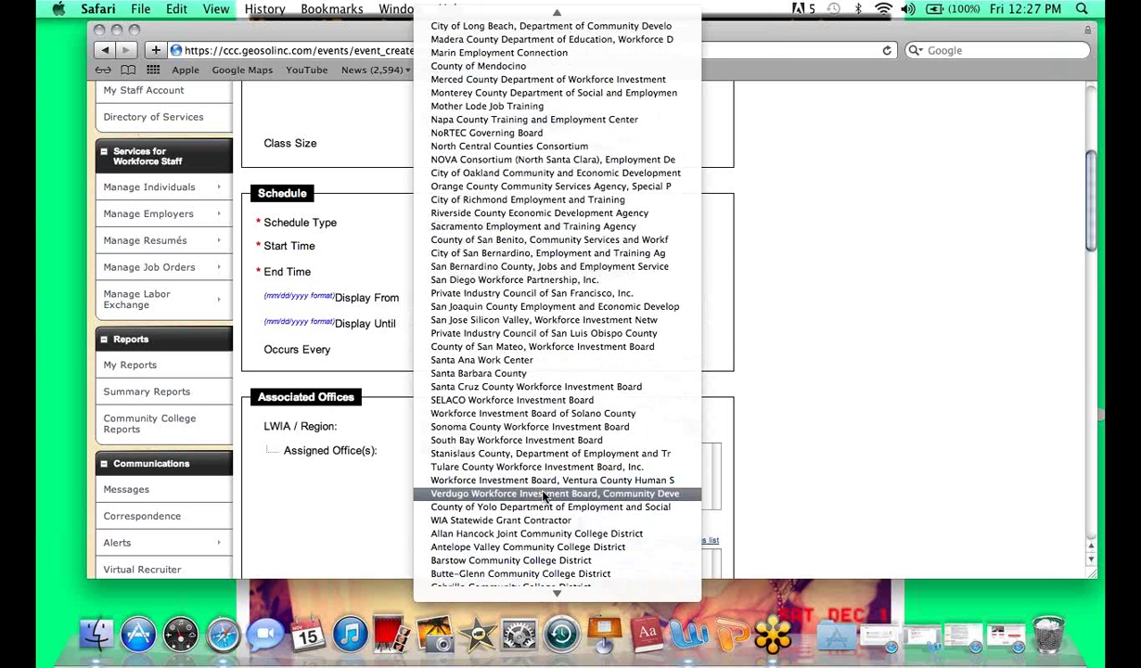
click(543, 493)
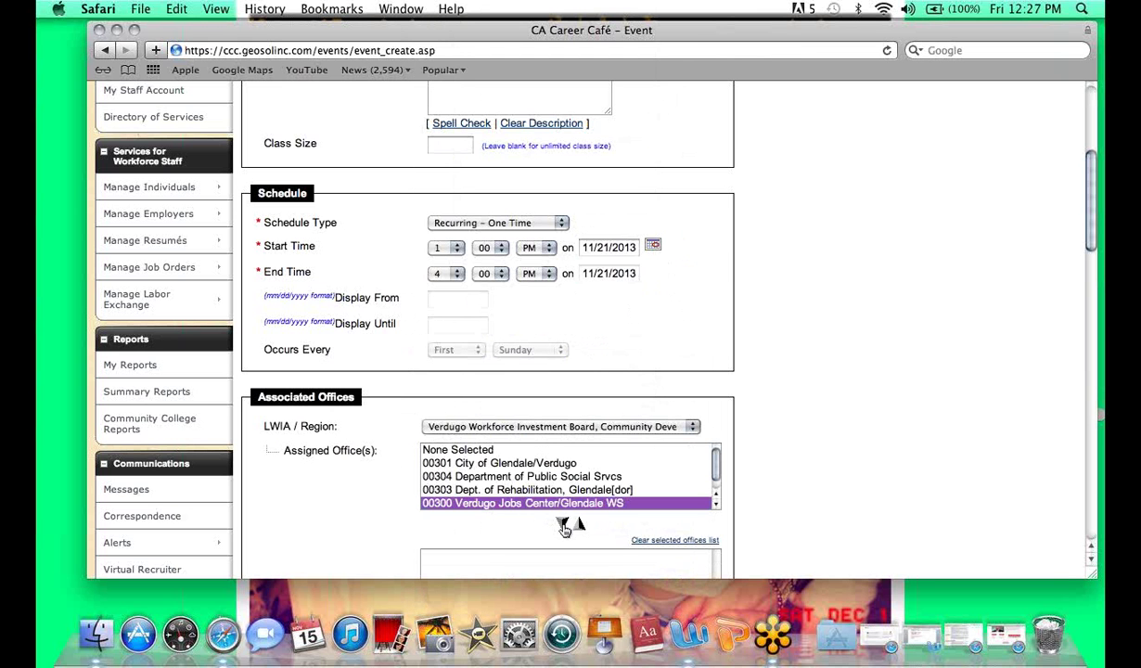
click(561, 523)
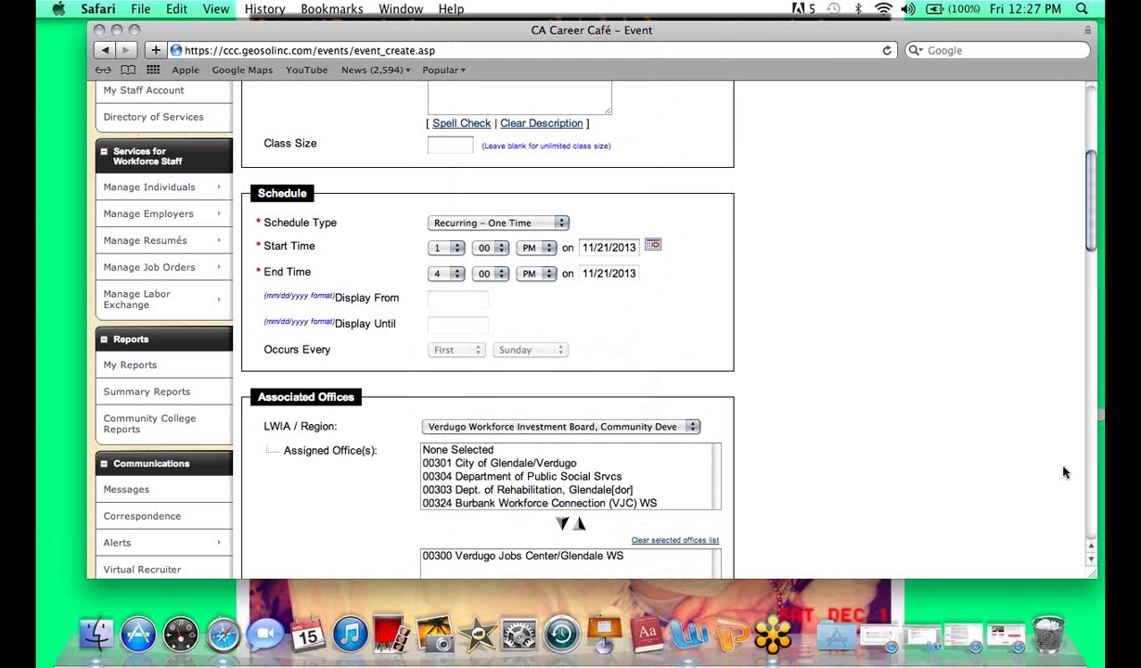
Set the event location to On Site Event and copy its address from 00300 Verdugo Jobs Center/Glendale WS.
click(1091, 561)
click(1091, 561)
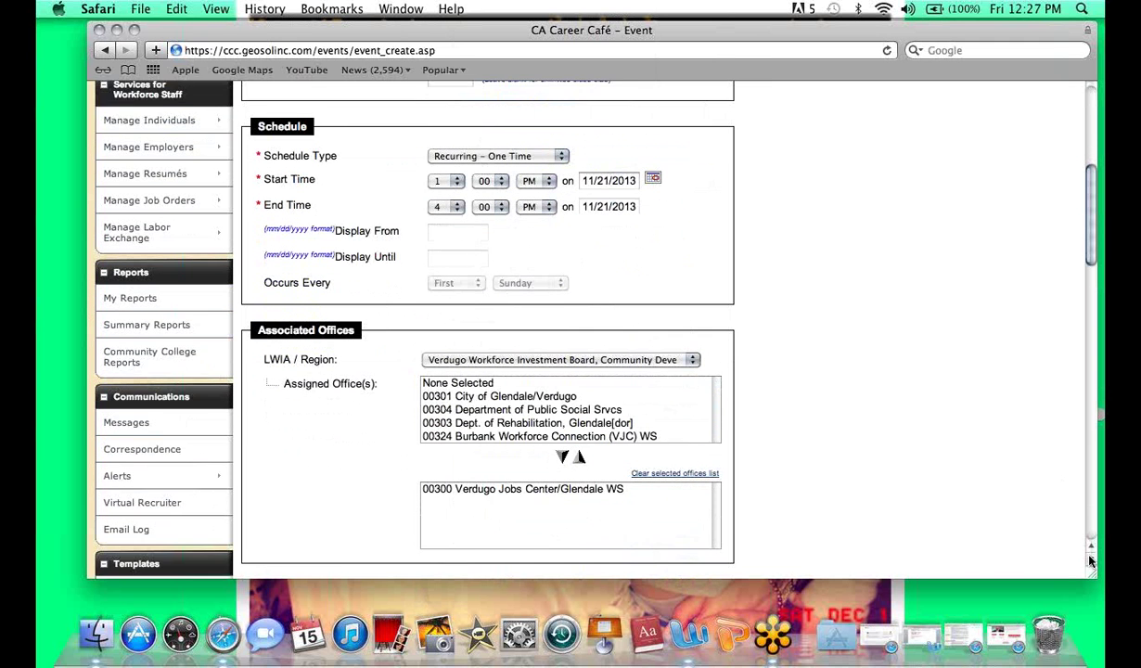
click(1091, 560)
click(1090, 560)
right_click(1090, 560)
click(1090, 561)
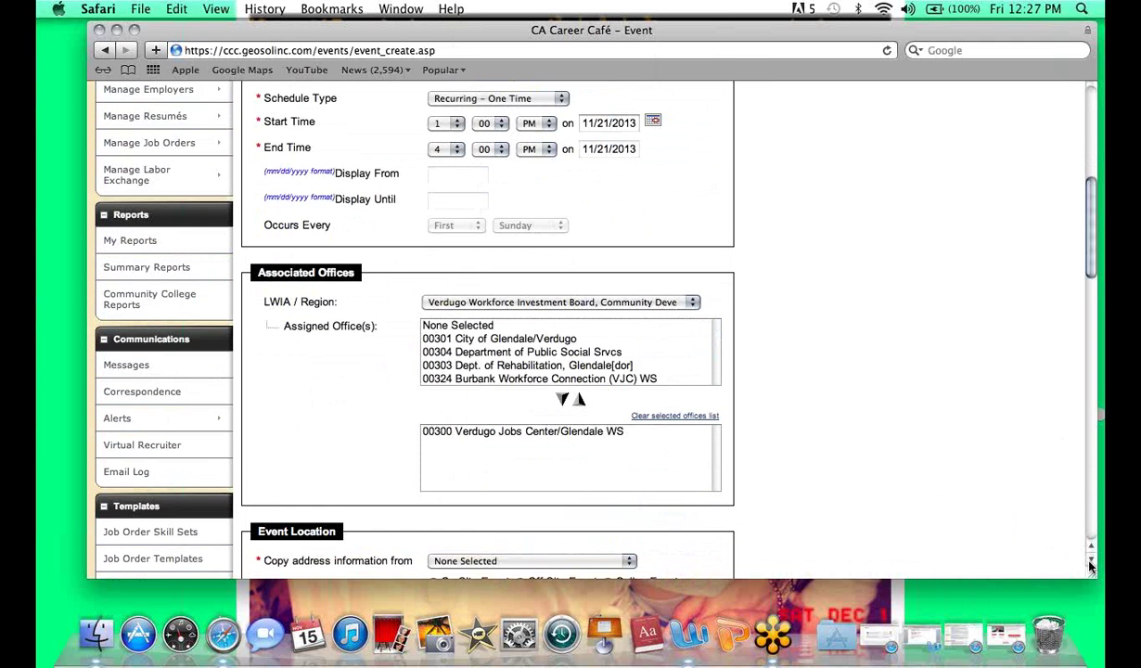
click(1091, 562)
scroll(1091, 562, down, 5)
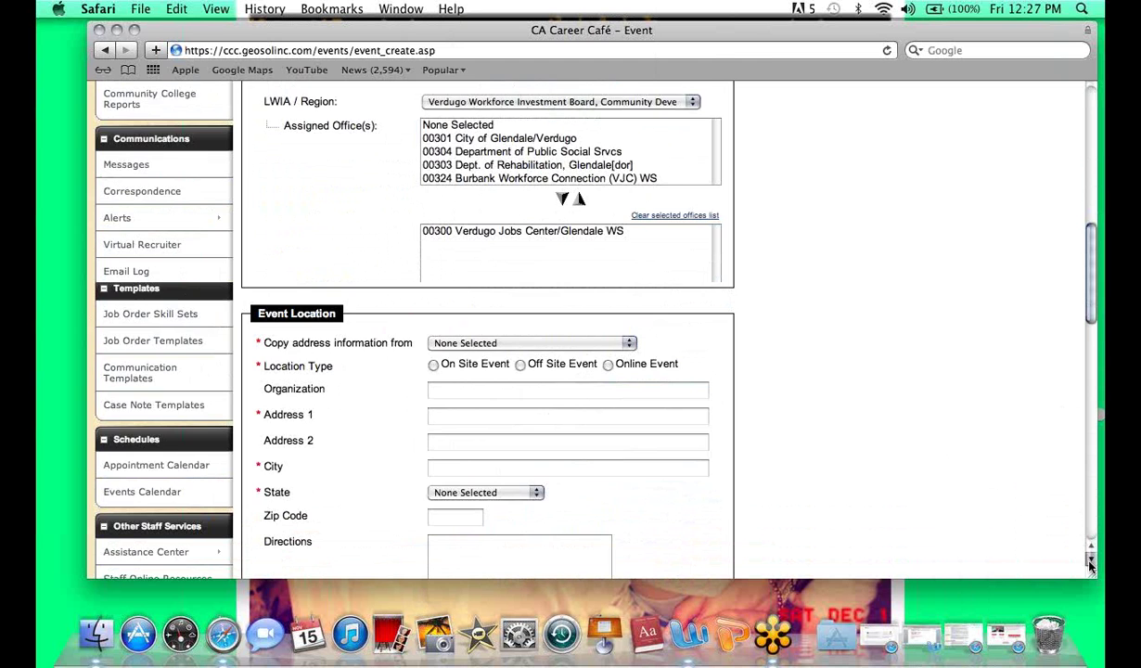
scroll(1091, 562, down, 3)
click(434, 251)
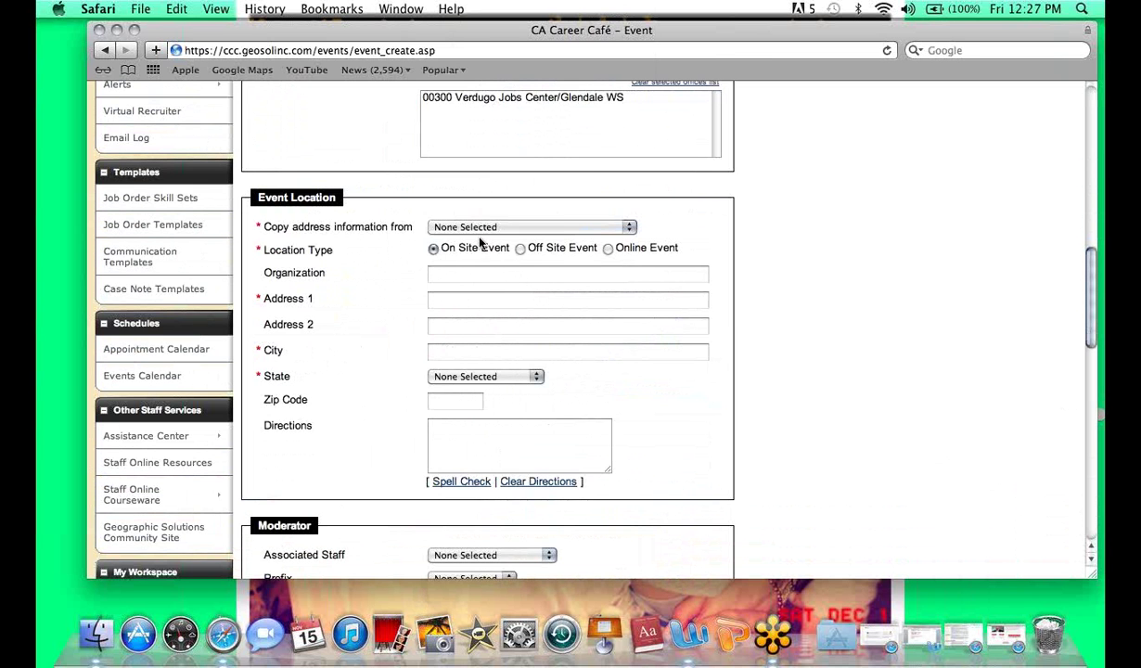
click(461, 222)
click(480, 241)
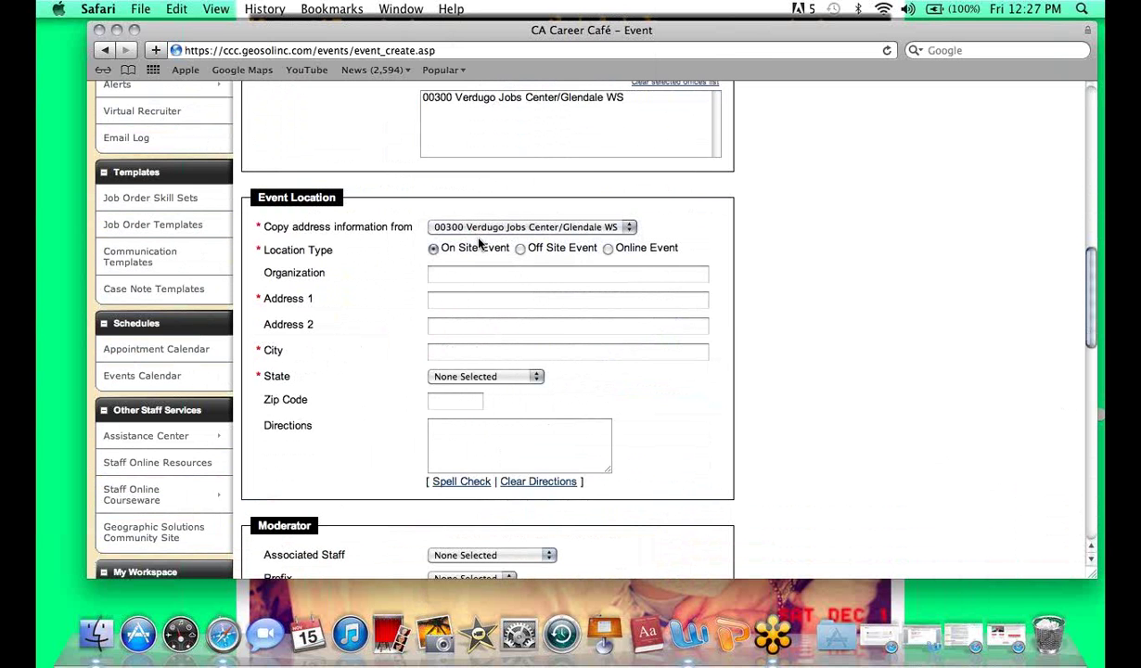
click(484, 234)
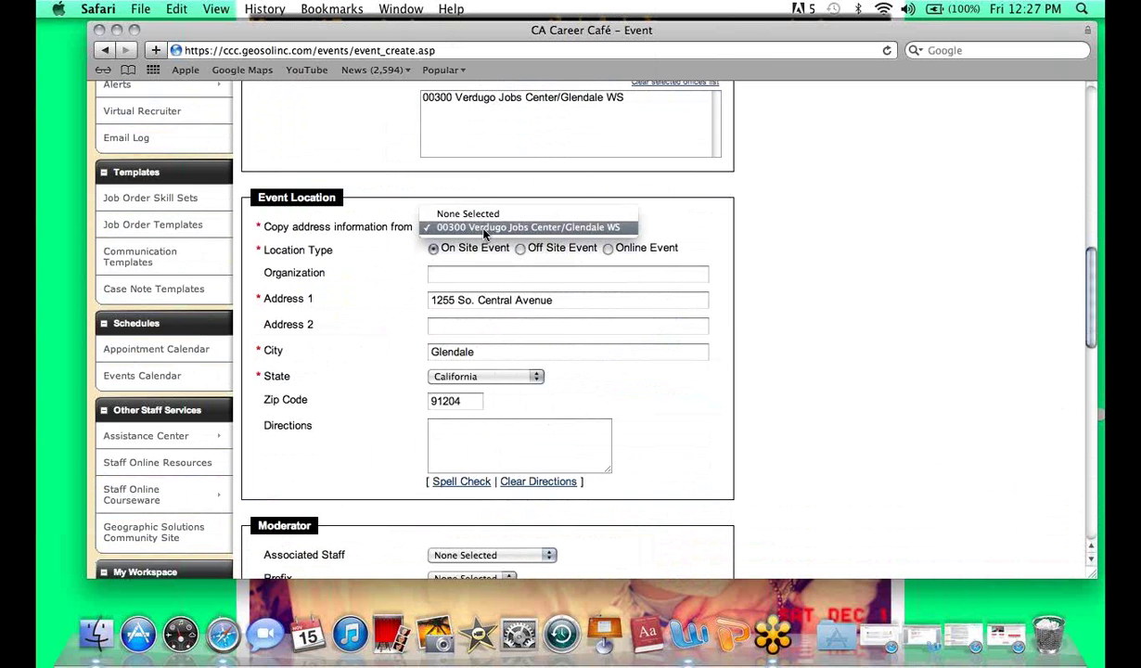
click(449, 243)
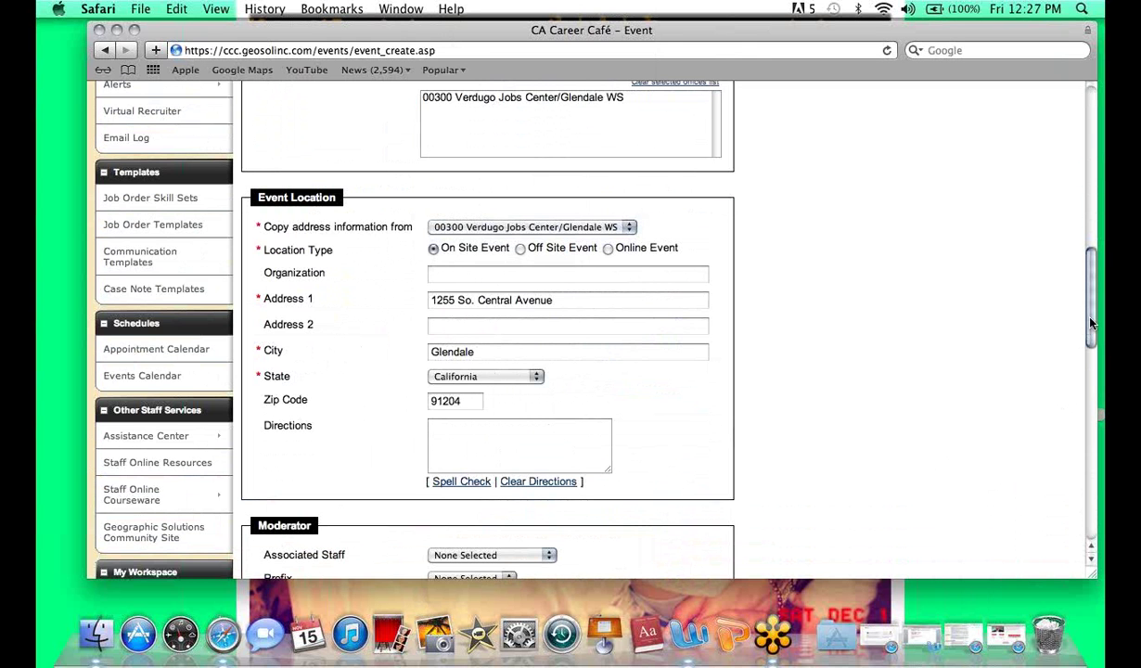
Leave the moderator details blank and mark the event as hidden in the calendar settings.
drag(1091, 322, 1089, 393)
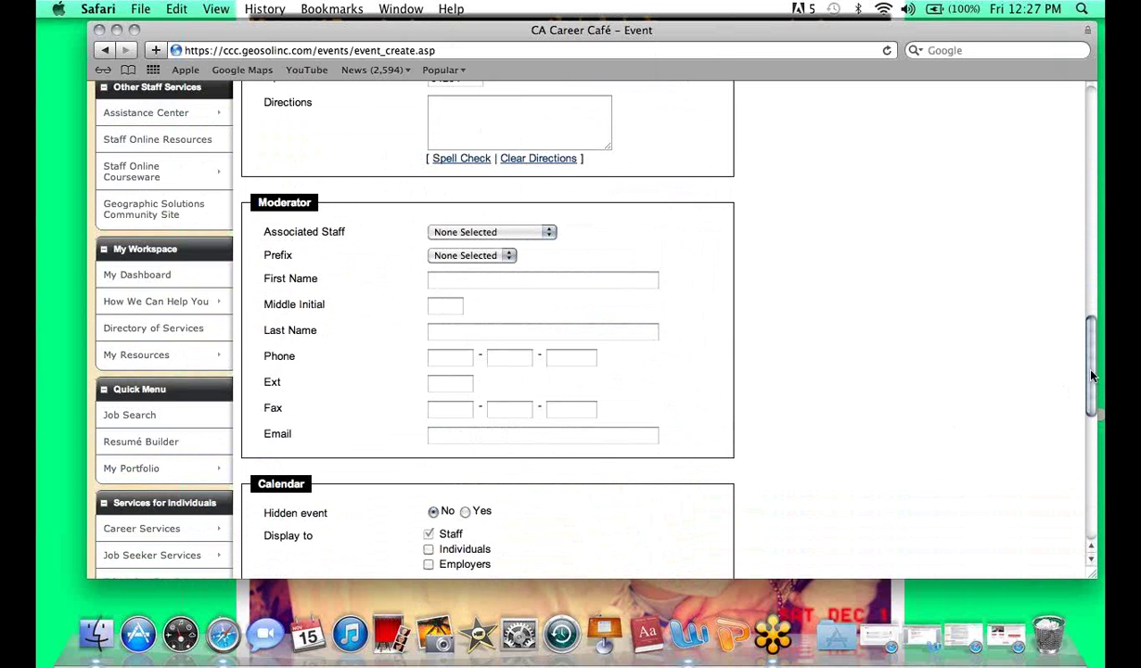
drag(1091, 375, 1091, 430)
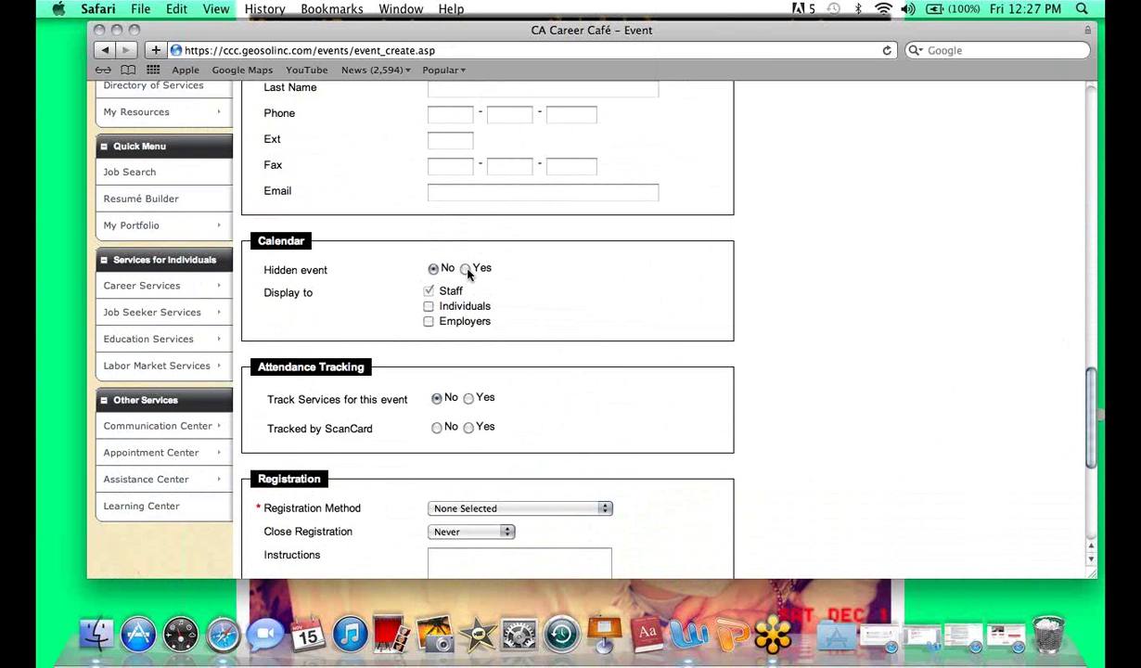
click(465, 269)
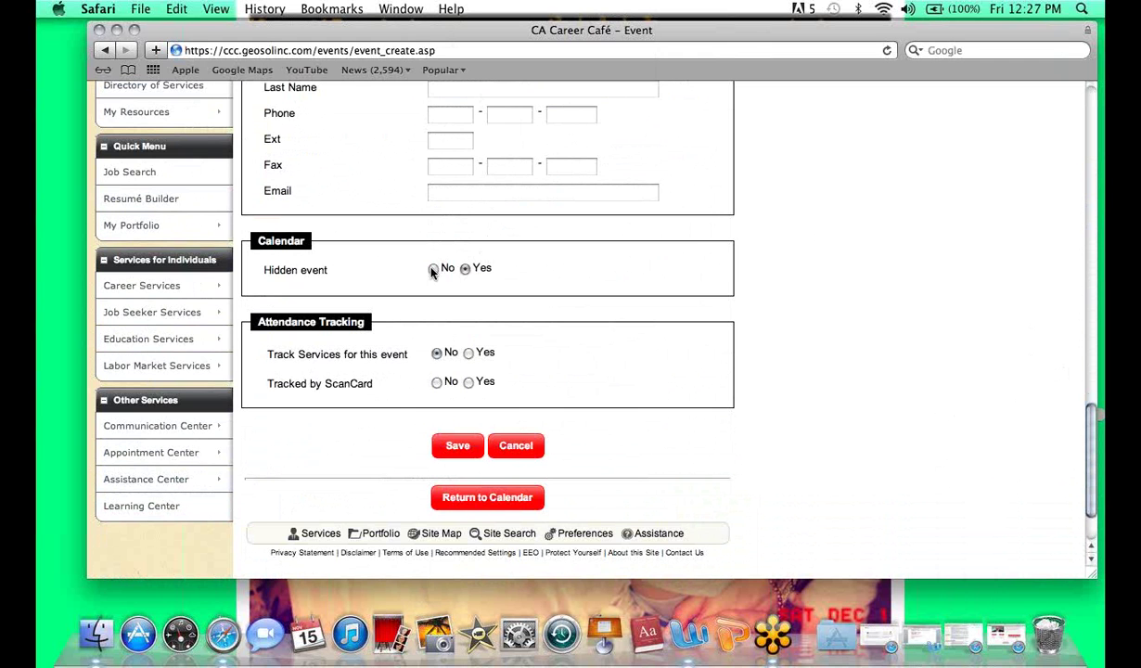
Enable service tracking for the event, highlight 105 - Job Finding Club in the tracked services, and look over the rest of the form.
click(470, 354)
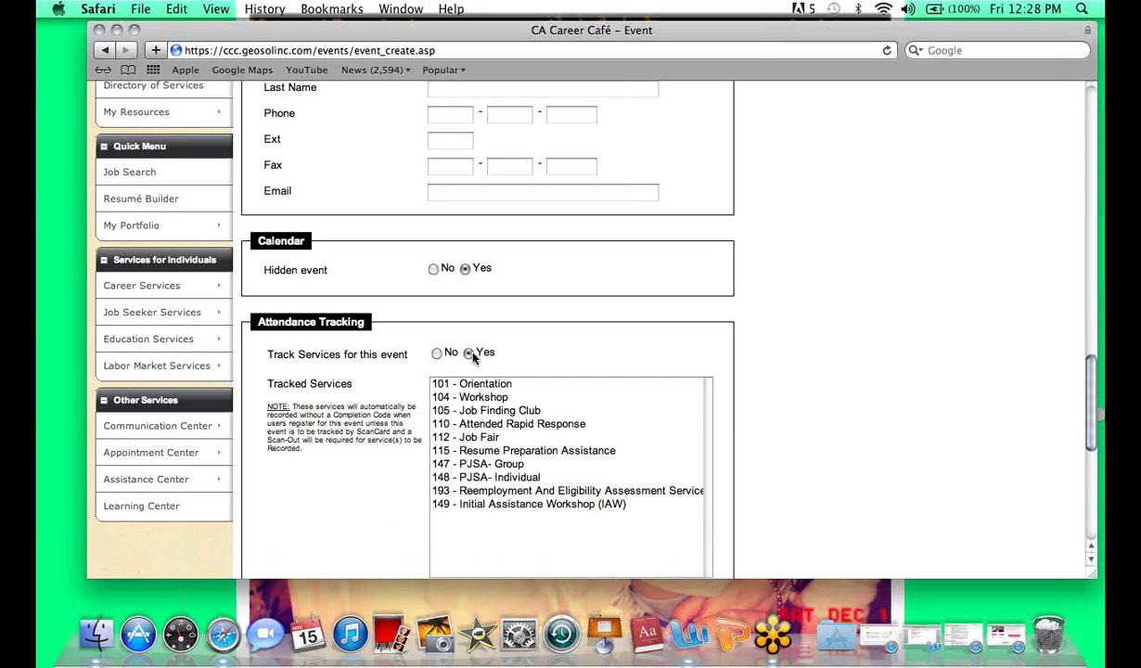
click(479, 412)
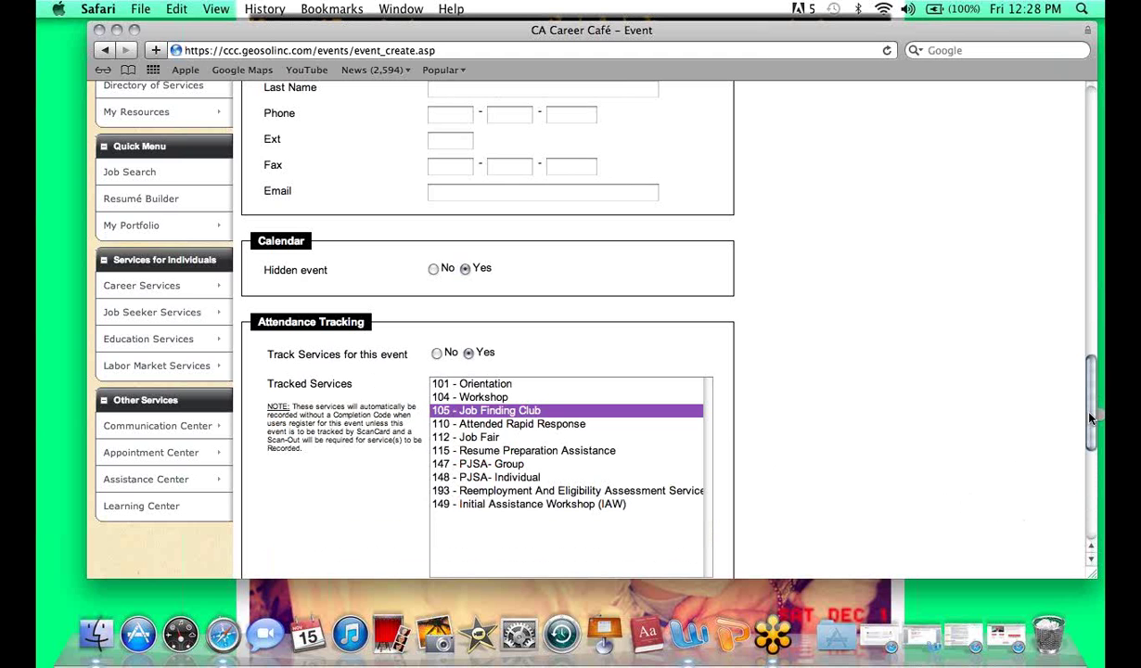
drag(1092, 419, 1091, 430)
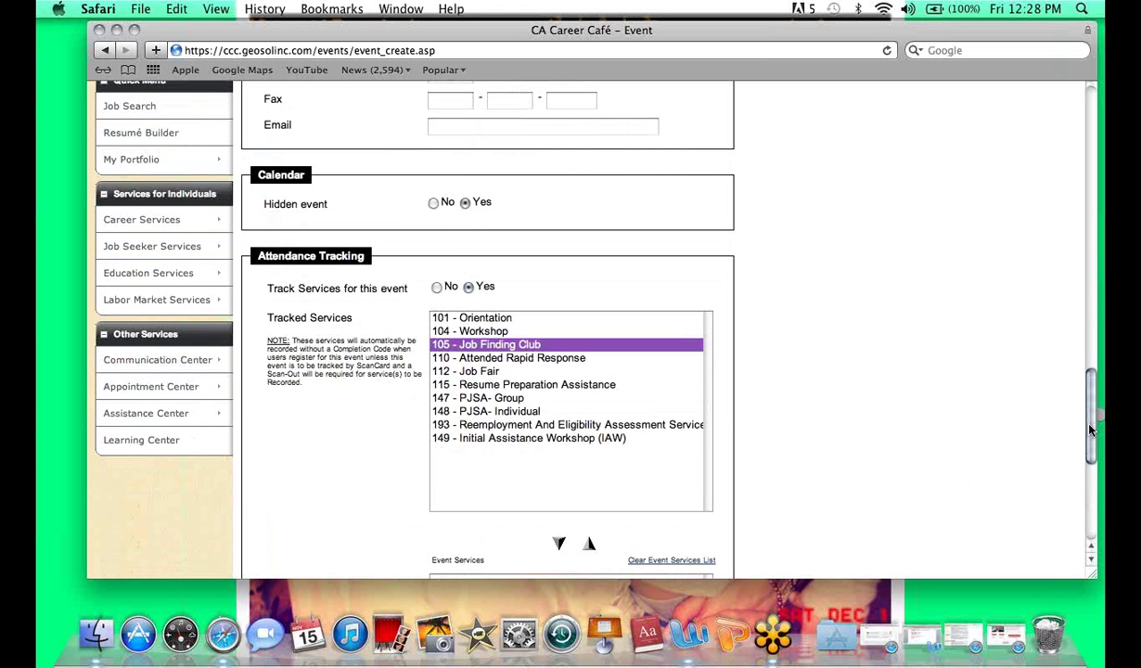
drag(1091, 430, 439, 498)
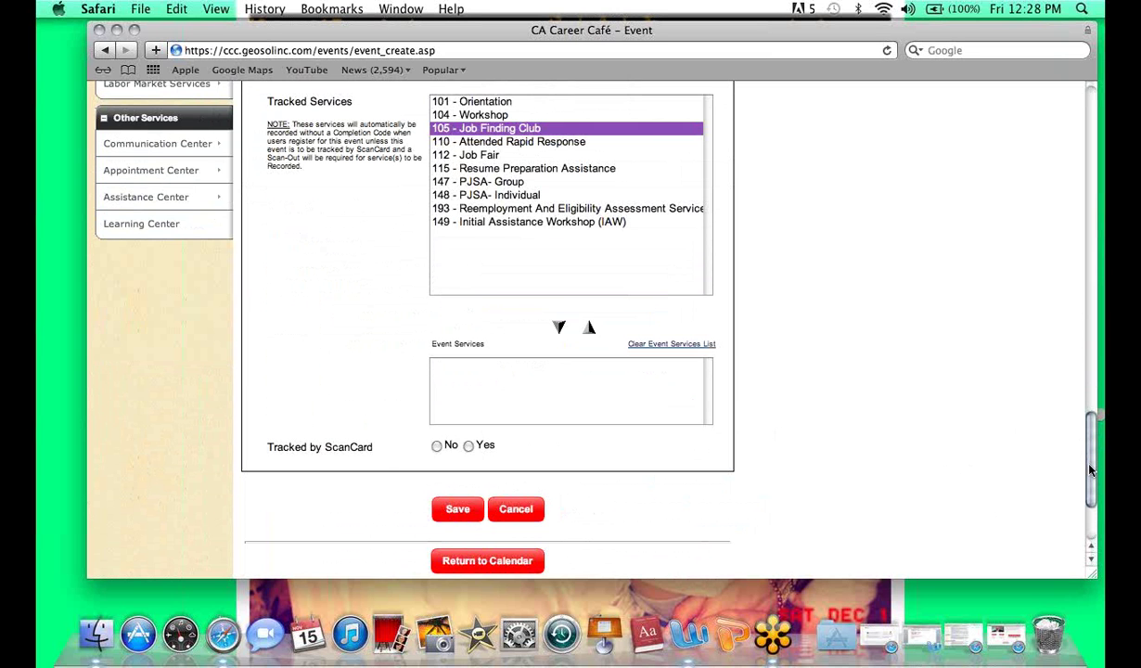
drag(1091, 470, 1051, 136)
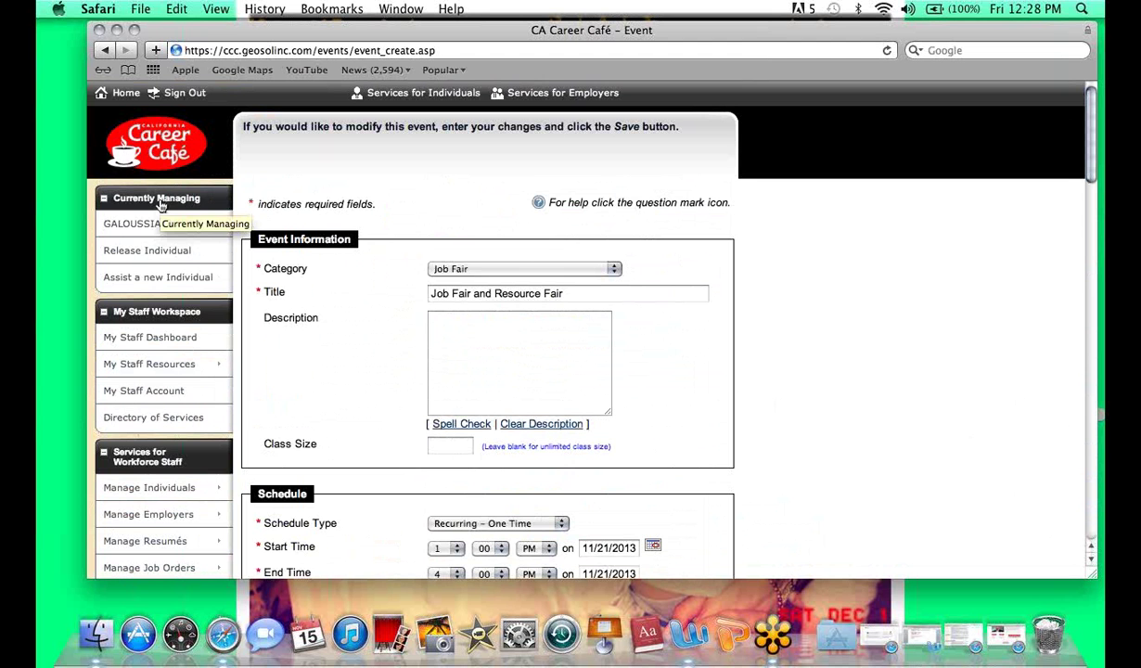
Open the portfolio of the individual currently being managed, view the Resumés folder, and return to the portfolio options.
click(145, 203)
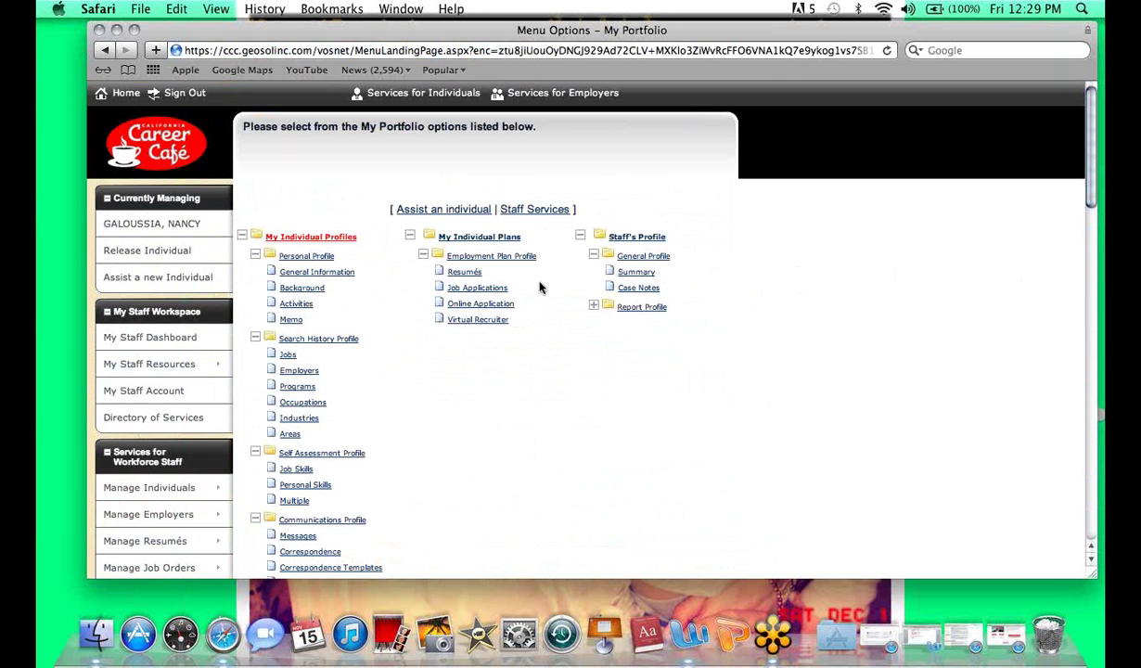
click(464, 273)
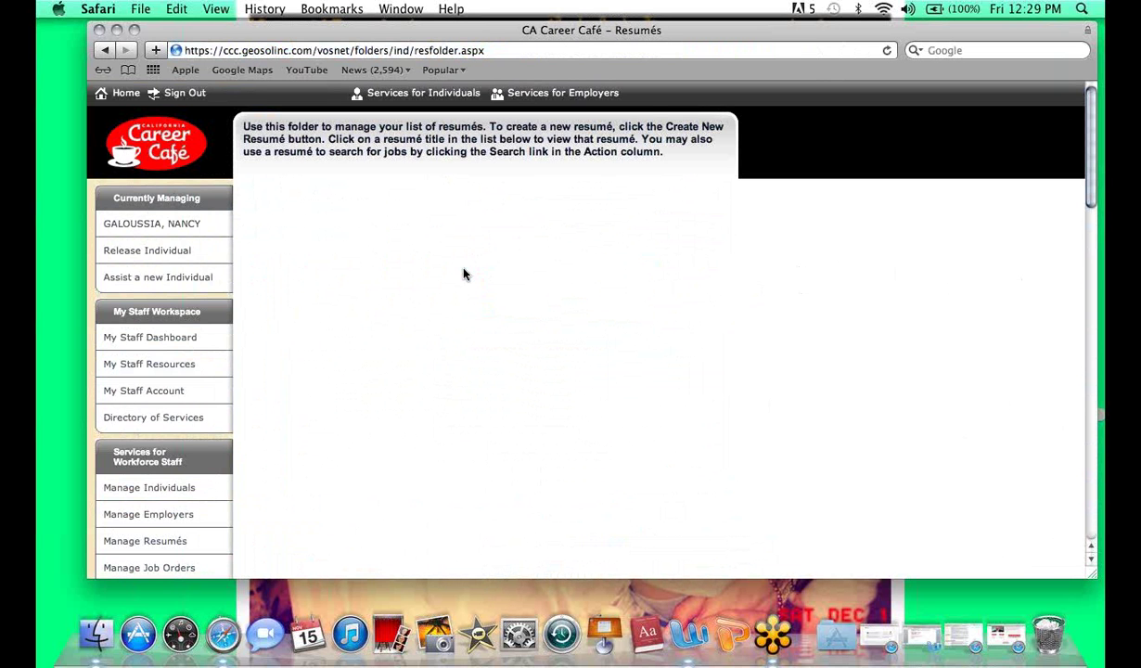
right_click(1035, 434)
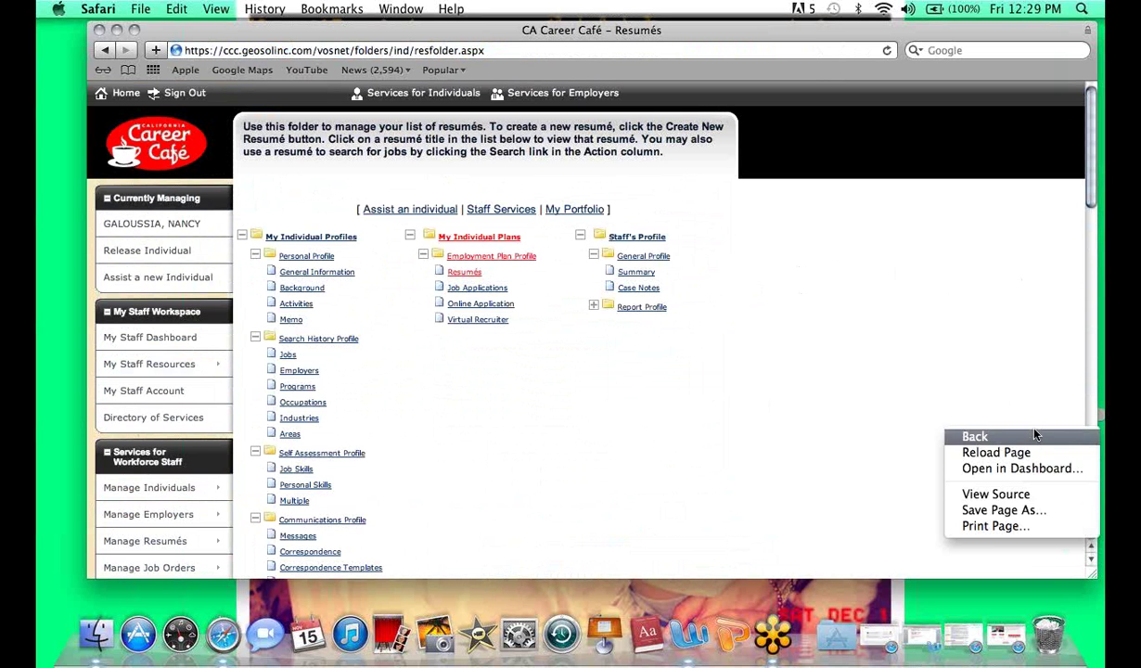
click(1030, 437)
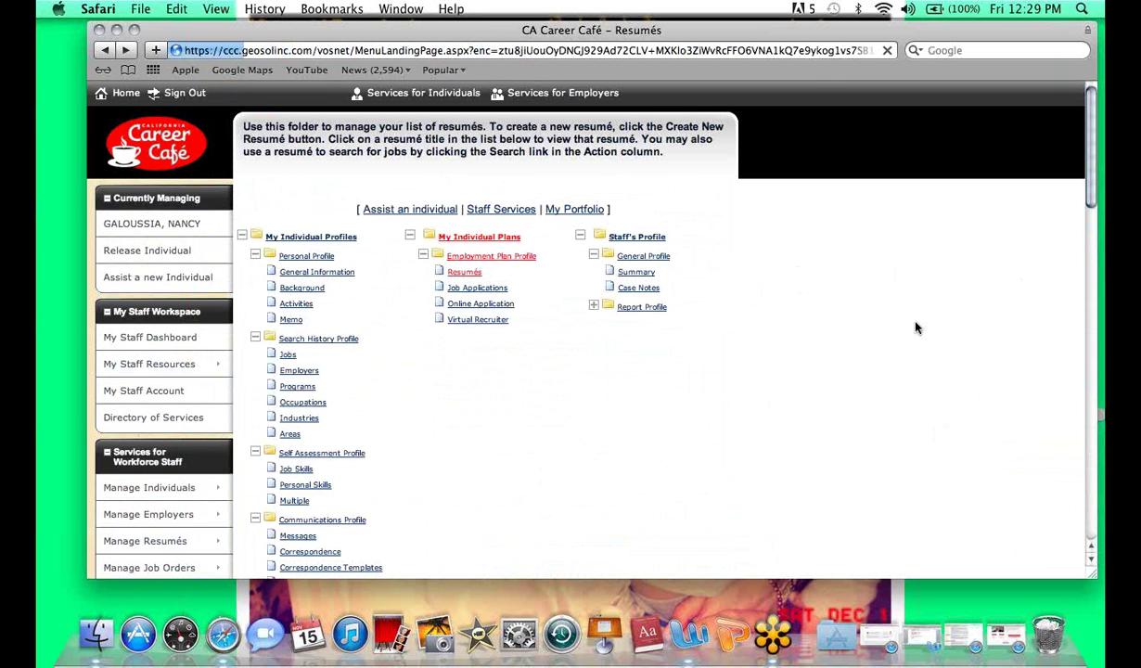
right_click(930, 413)
click(896, 408)
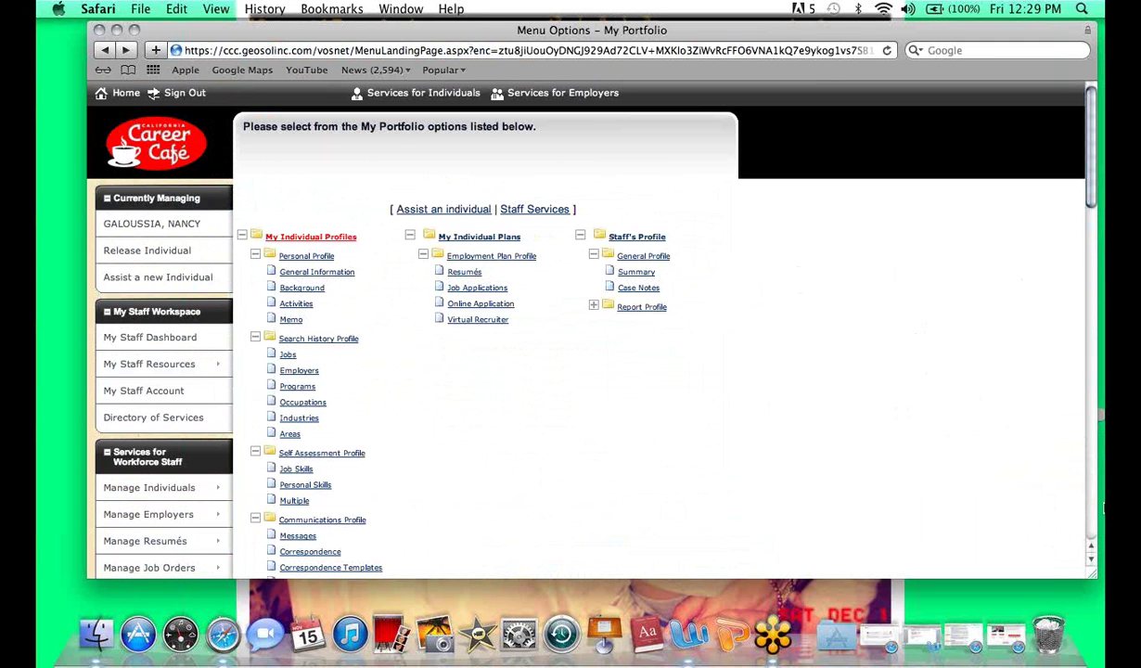
Look over the portfolio options, reopen the individual's Resumés folder, and review the list of active résumés.
click(1092, 562)
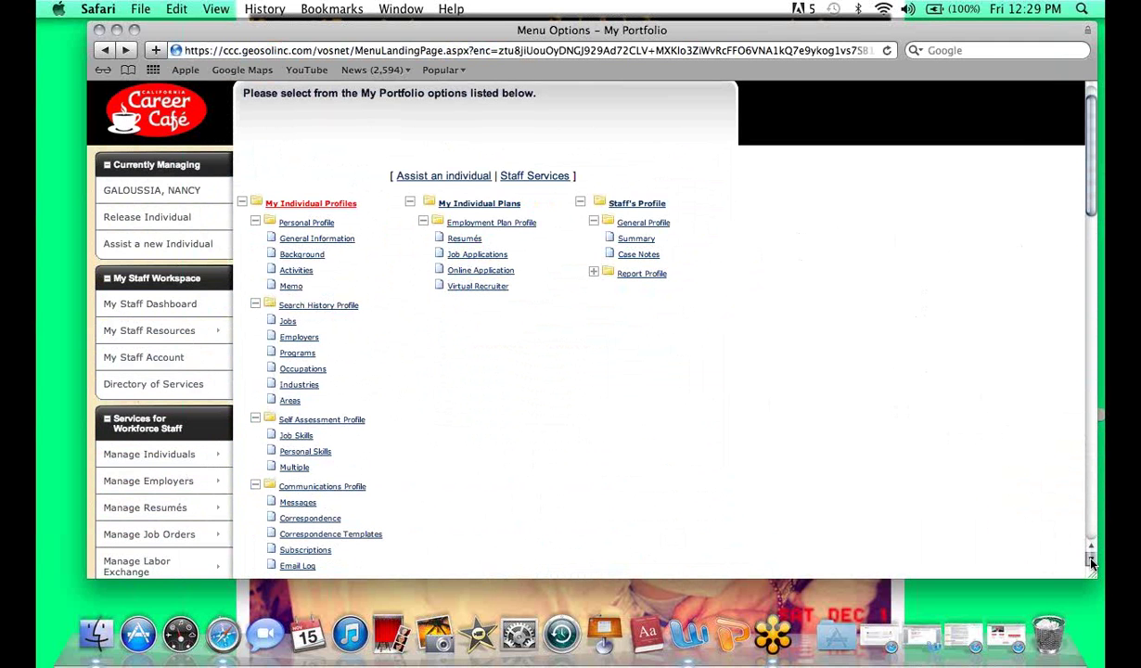
click(1092, 562)
scroll(1091, 562, down, 8)
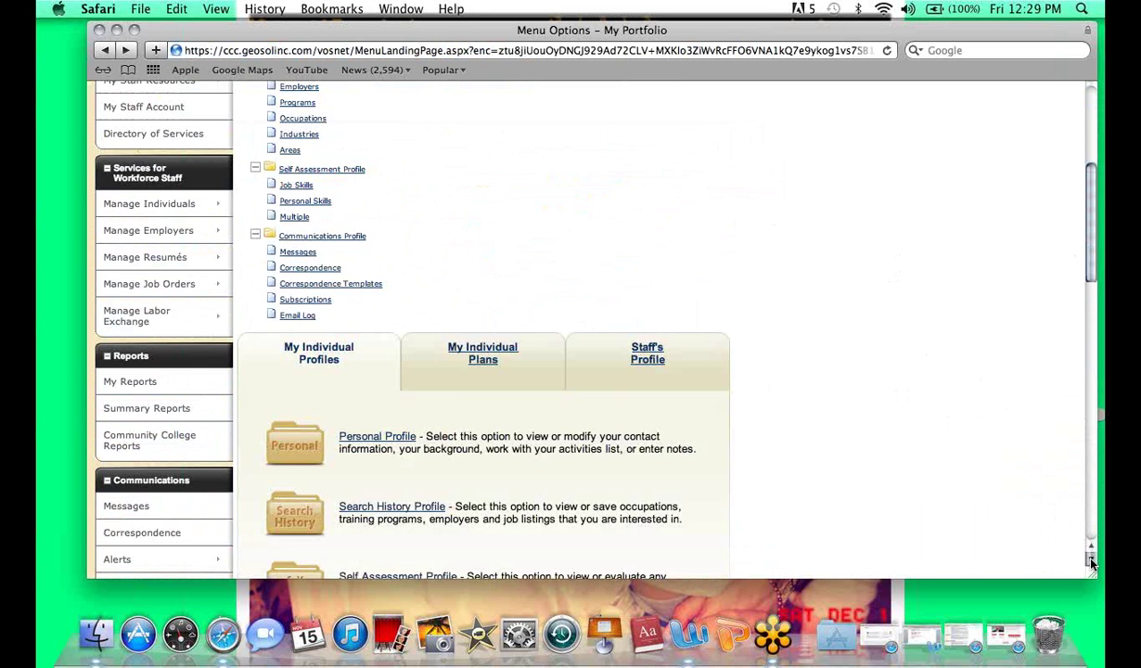
drag(1093, 299, 1090, 211)
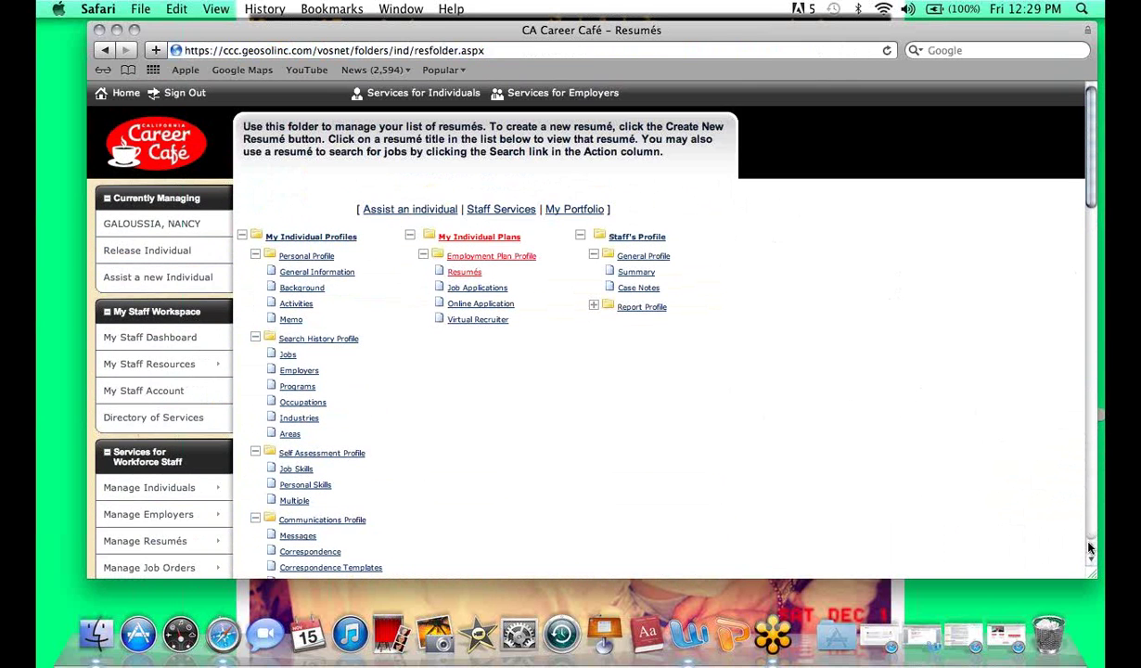
click(1091, 560)
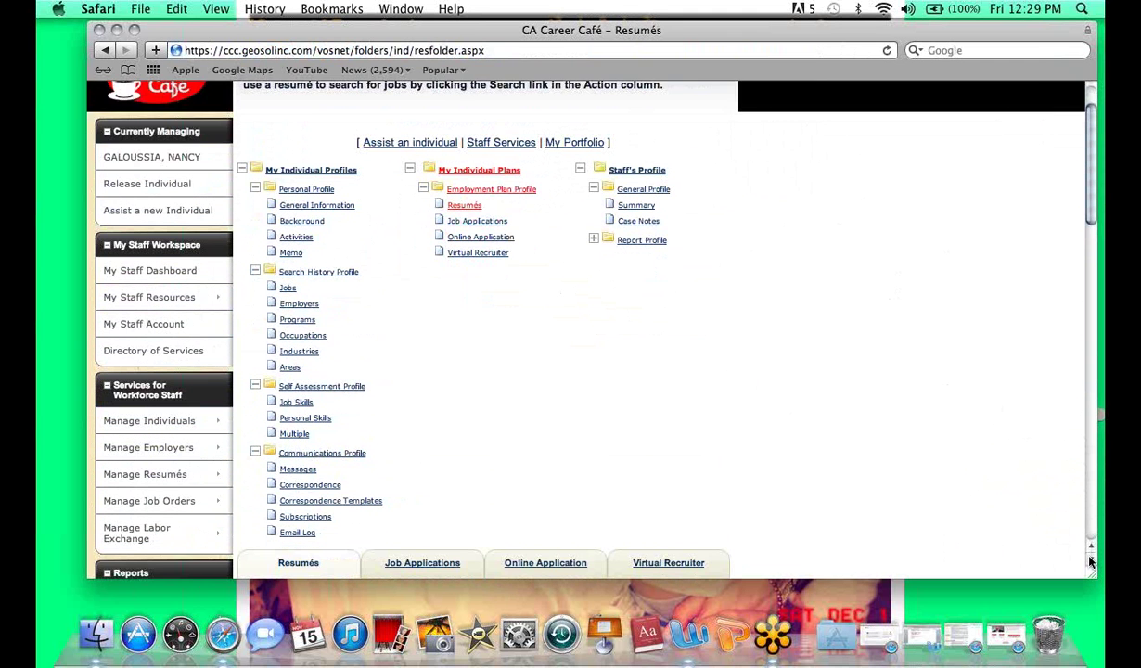
click(1091, 559)
click(1091, 560)
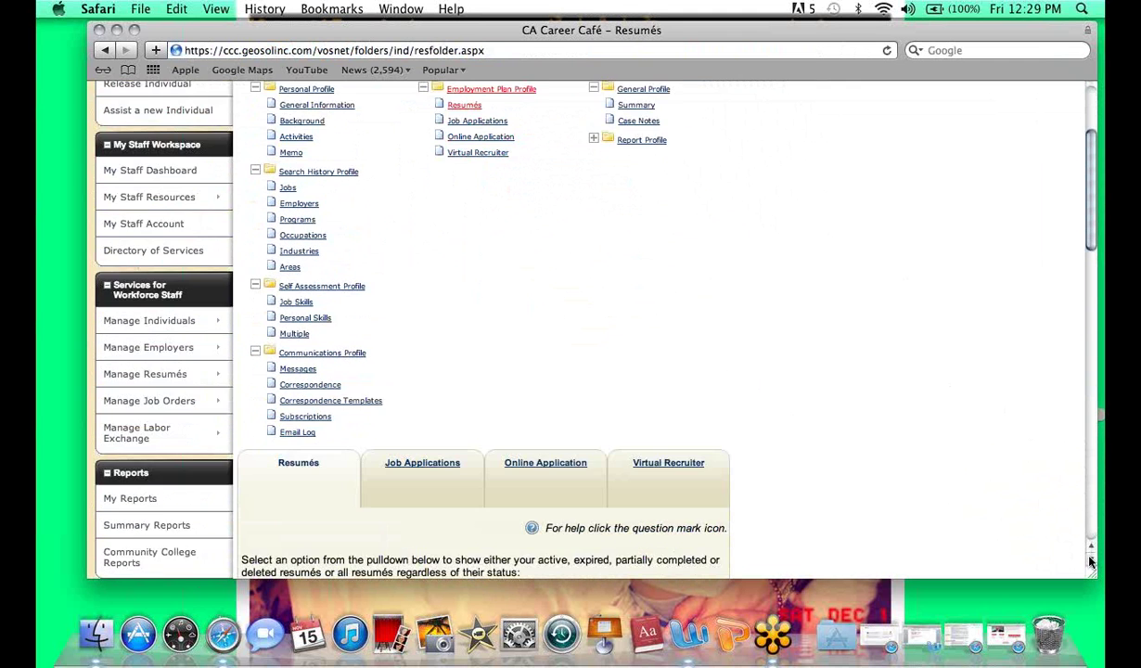
click(1090, 559)
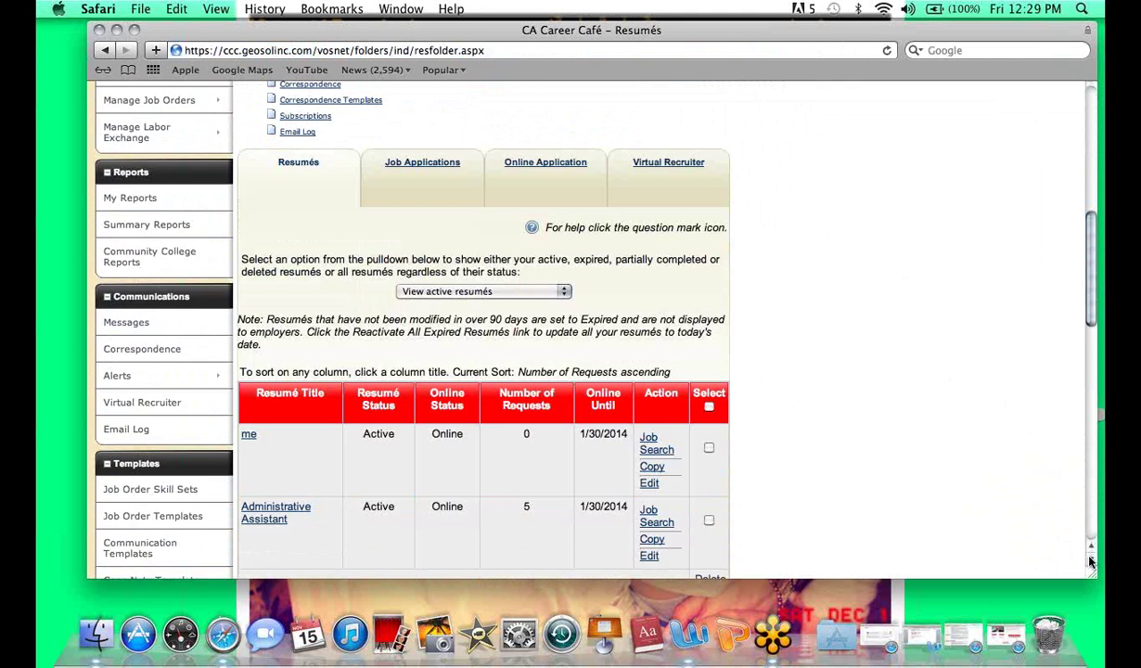
click(1091, 560)
click(1091, 559)
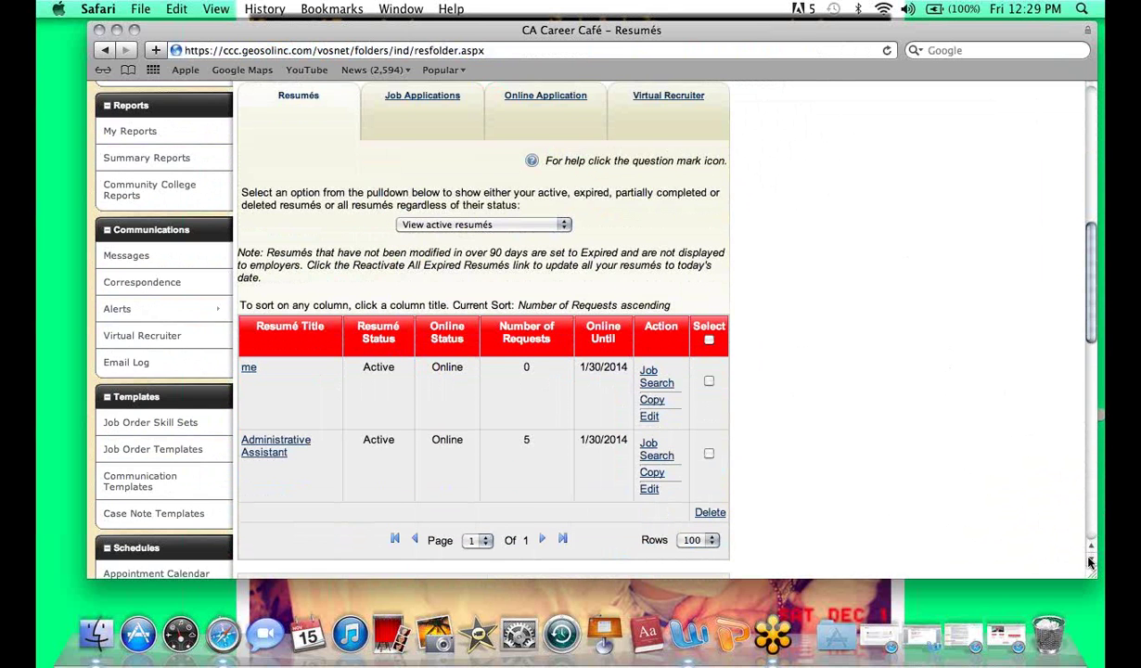
click(1091, 560)
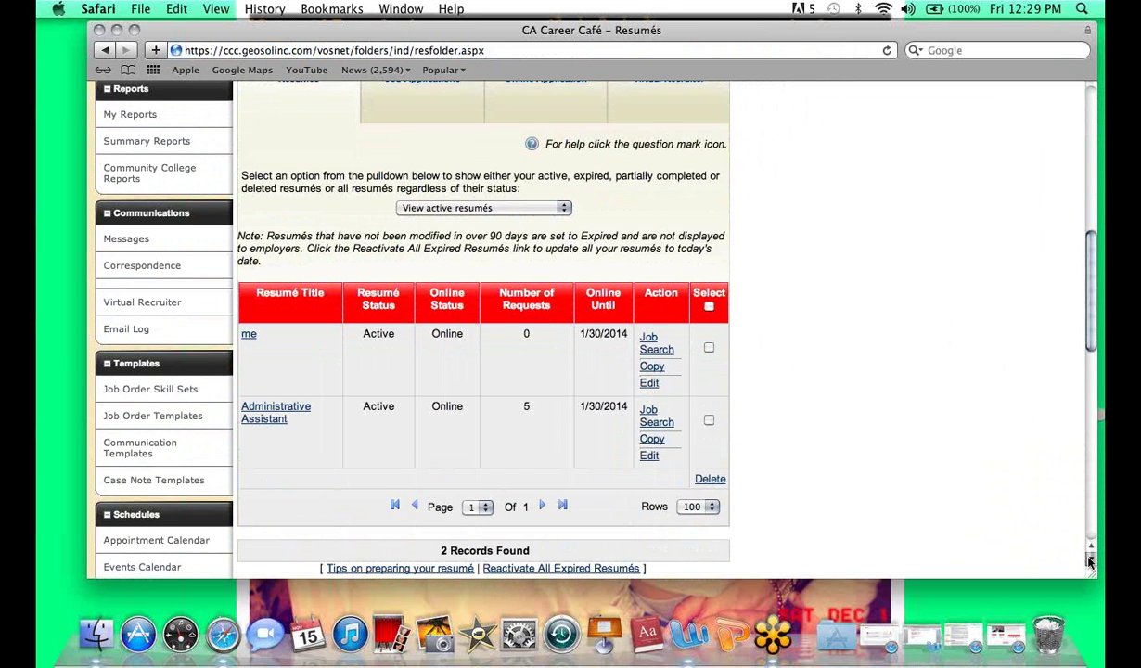